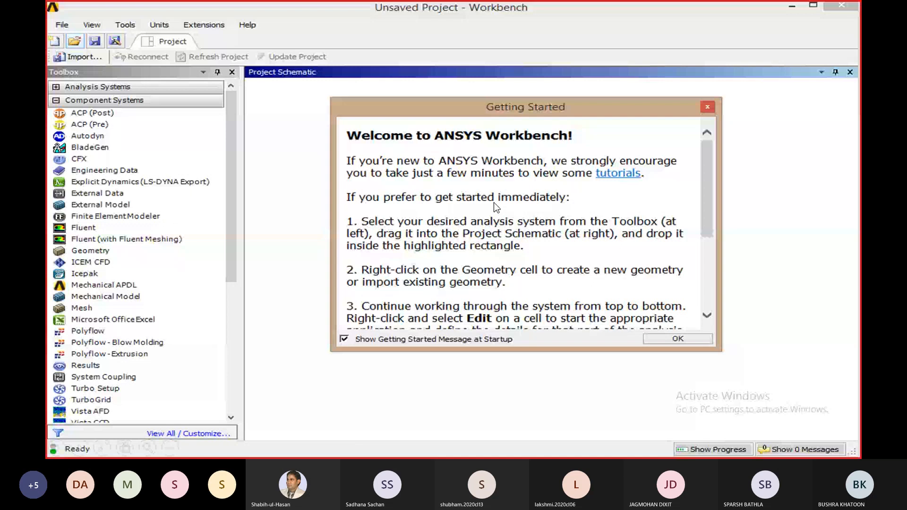
- Leave the slide show and switch to the open ANSYS Workbench project
{"action": "key", "text": "Escape"}
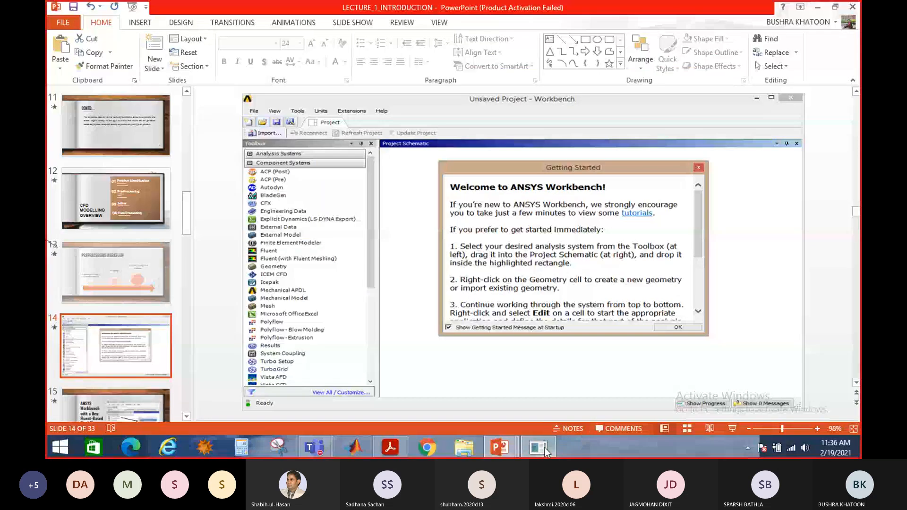
{"action": "left_click", "coordinate": [546, 450]}
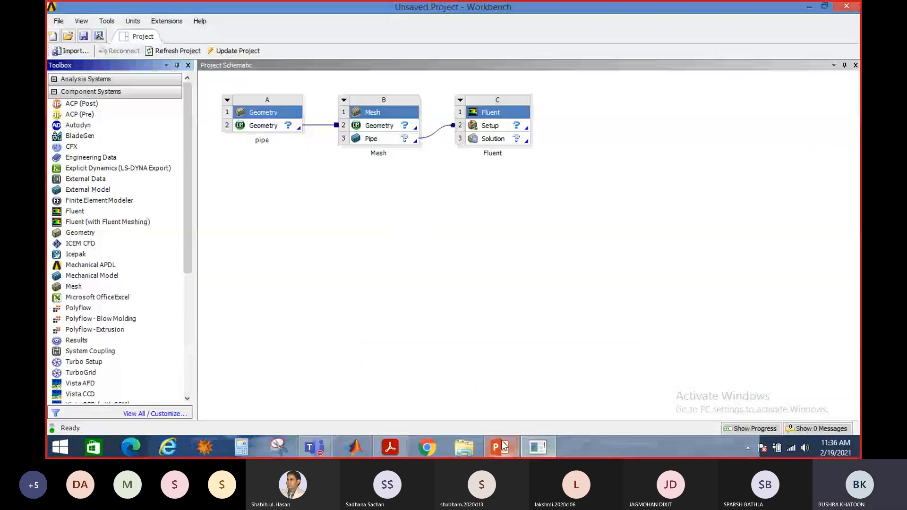
{"action": "mouse_move", "coordinate": [504, 445]}
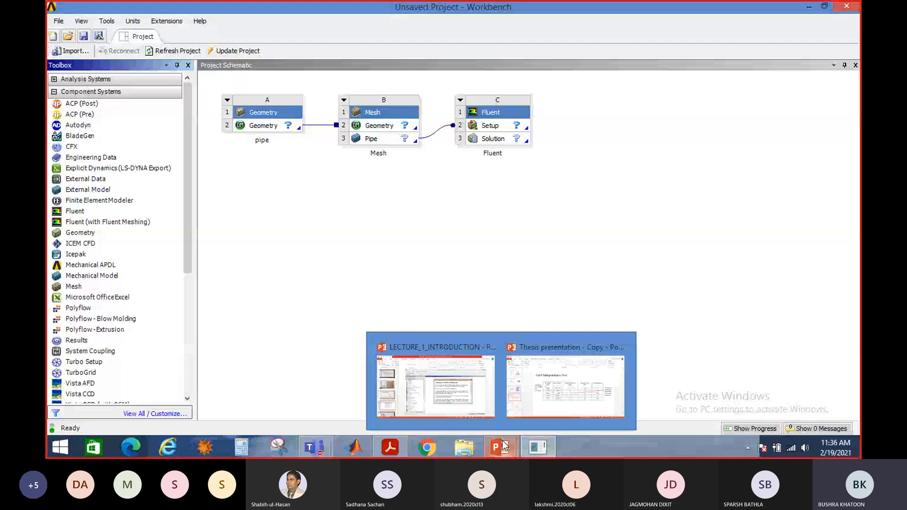
{"action": "left_click", "coordinate": [505, 446]}
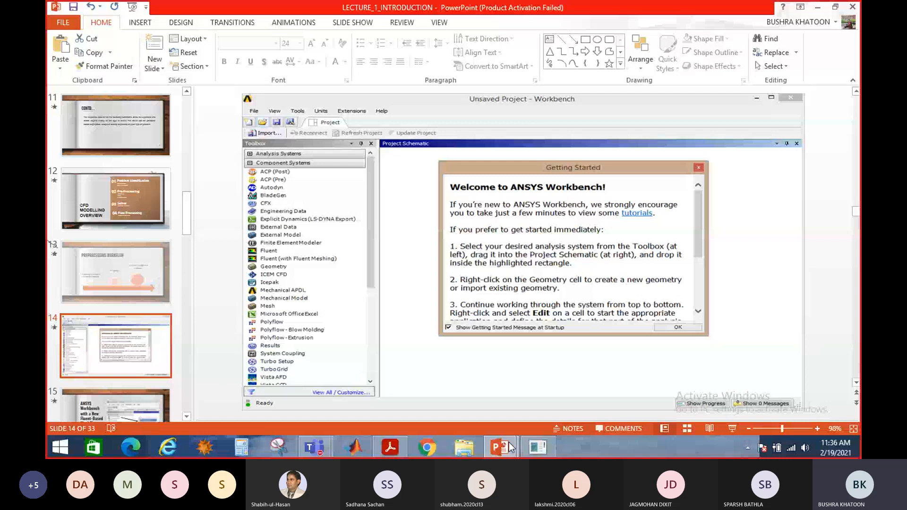
{"action": "left_click", "coordinate": [538, 447]}
- Add a Fluid Flow (Fluent) analysis system to the project schematic, keeping its default name
{"action": "left_click_drag", "start_coordinate": [191, 234], "coordinate": [203, 139]}
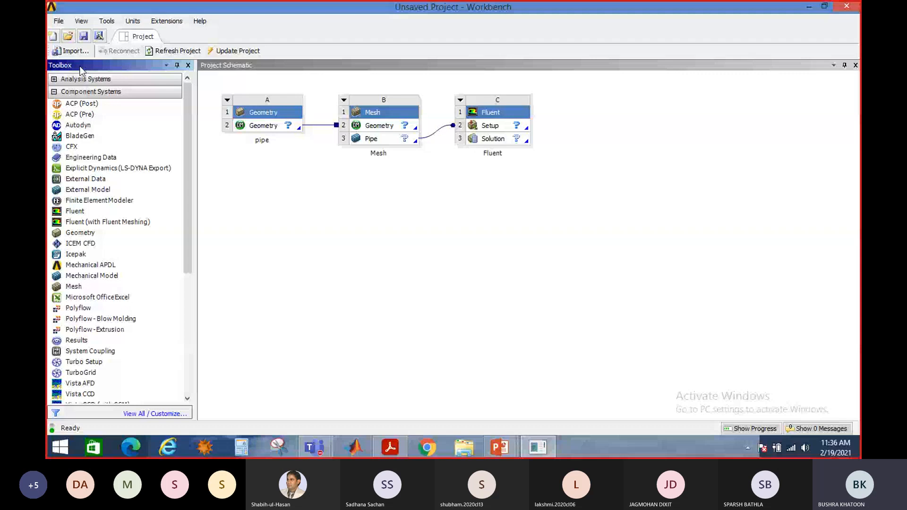
{"action": "left_click", "coordinate": [79, 79]}
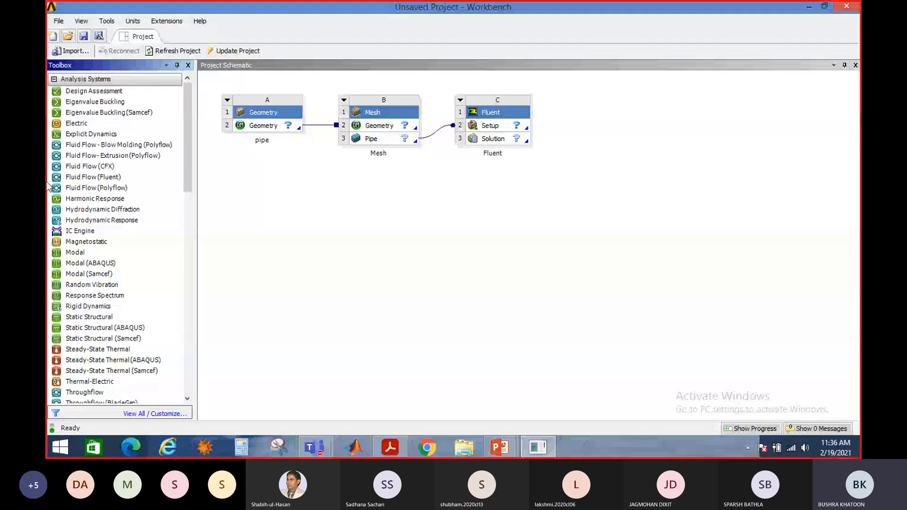
{"action": "double_click", "coordinate": [110, 177]}
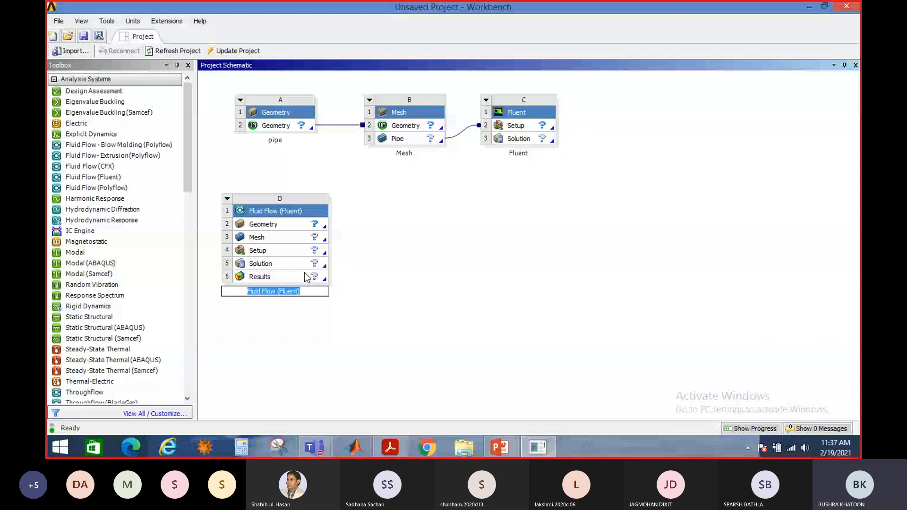
{"action": "key", "text": "Return"}
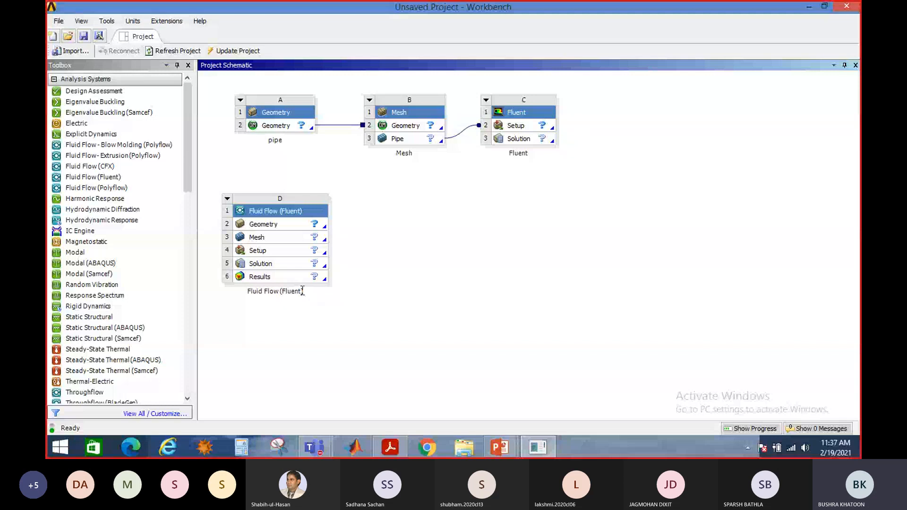
- Rename the new Fluid Flow (Fluent) system in the schematic to Pipe
{"action": "double_click", "coordinate": [303, 291]}
{"action": "key", "text": "BackSpace"}
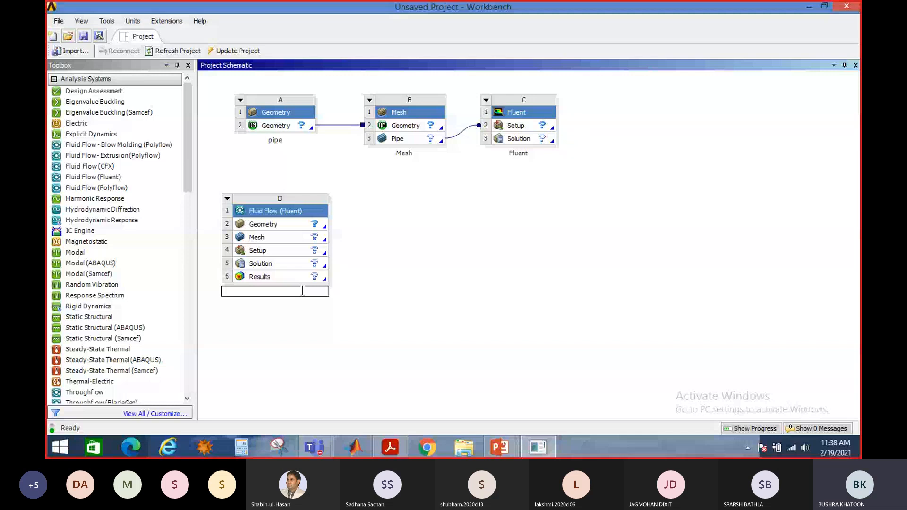
{"action": "type", "text": "Pipe"}
{"action": "key", "text": "Return"}
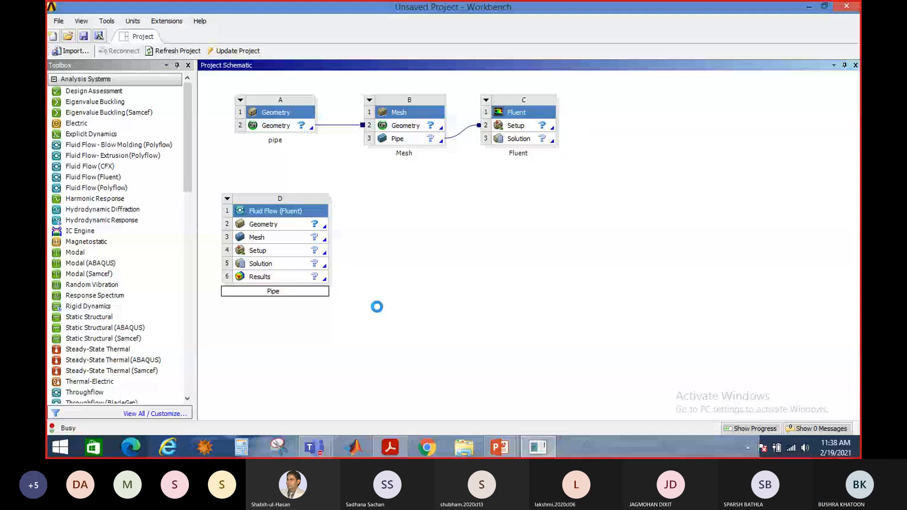
- Save the project as a Workbench project file named Pipe on Local Disk (E:)
{"action": "left_click", "coordinate": [58, 21]}
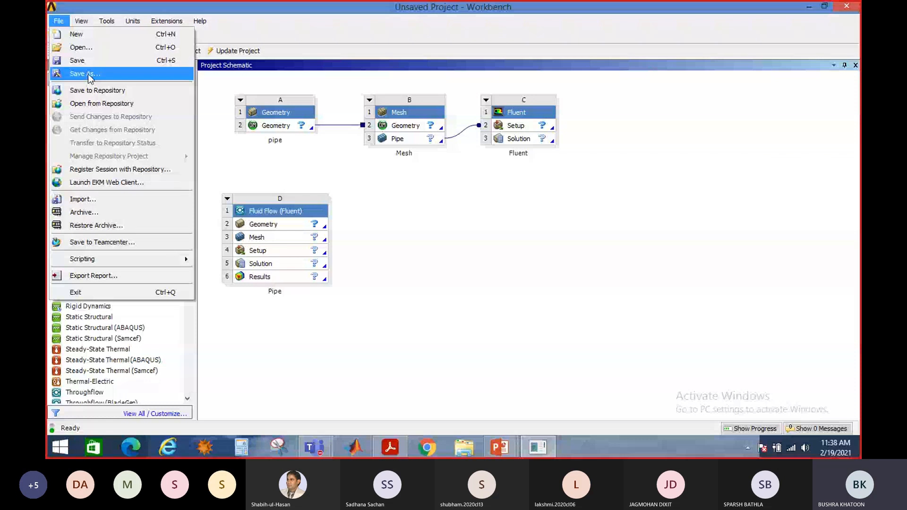
{"action": "left_click", "coordinate": [90, 74]}
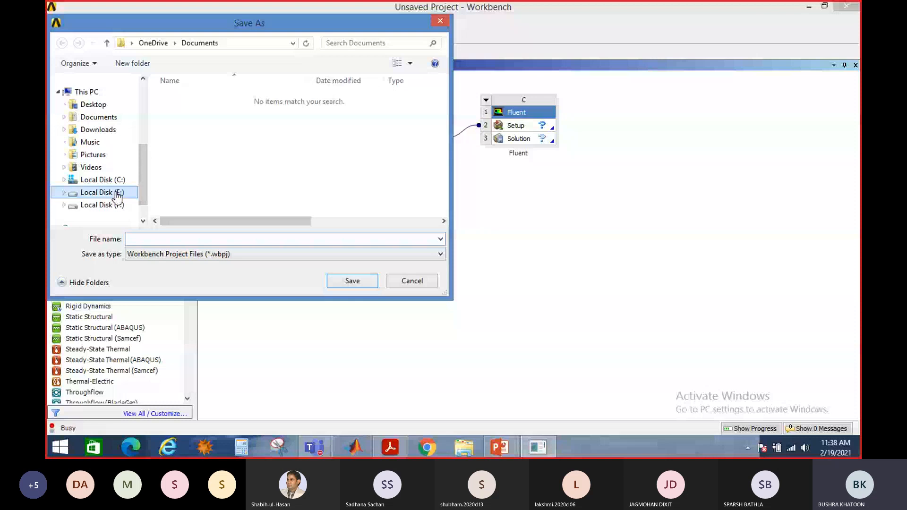
{"action": "left_click", "coordinate": [118, 195]}
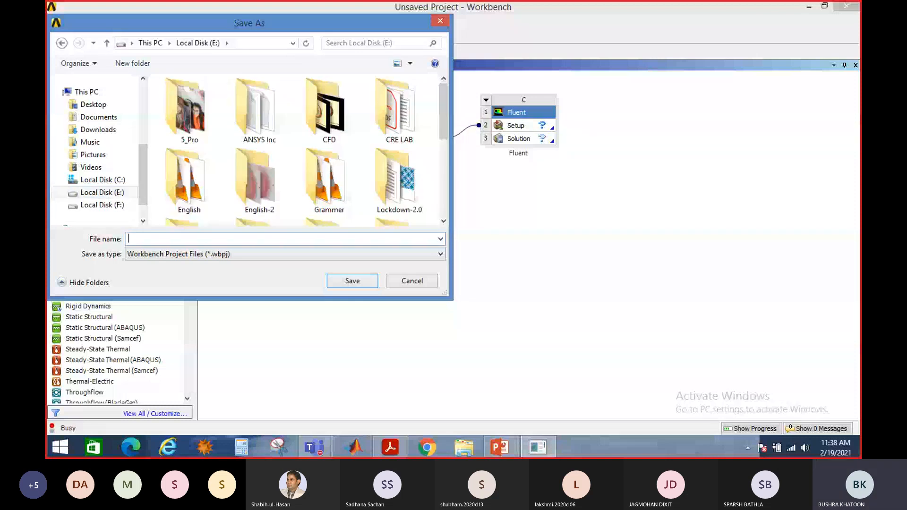
{"action": "type", "text": "Pie"}
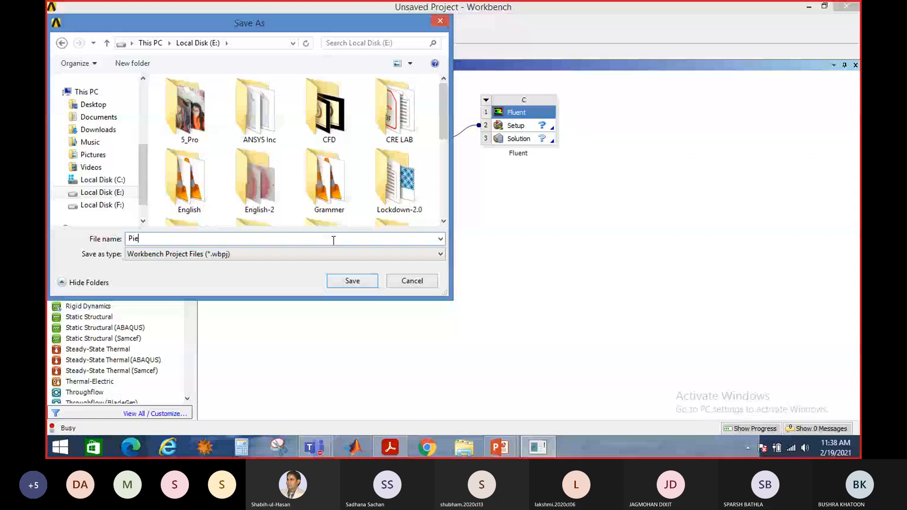
{"action": "key", "text": "BackSpace"}
{"action": "type", "text": "pe"}
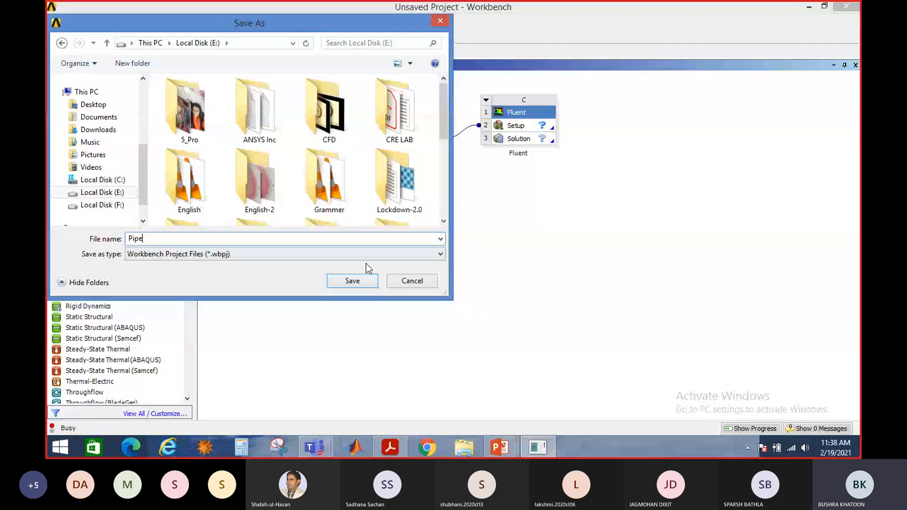
{"action": "left_click", "coordinate": [342, 283]}
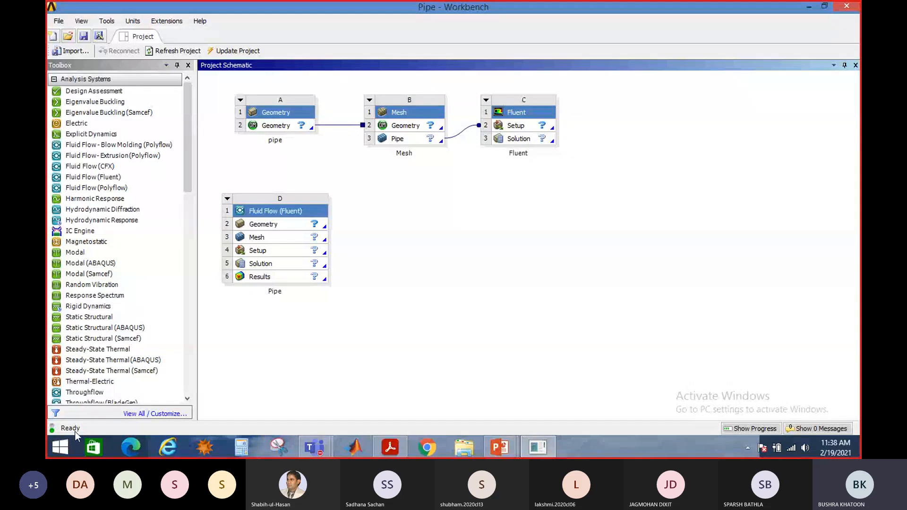
- Open the Geometry cell of the Pipe fluid flow system in DesignModeler
{"action": "double_click", "coordinate": [271, 224]}
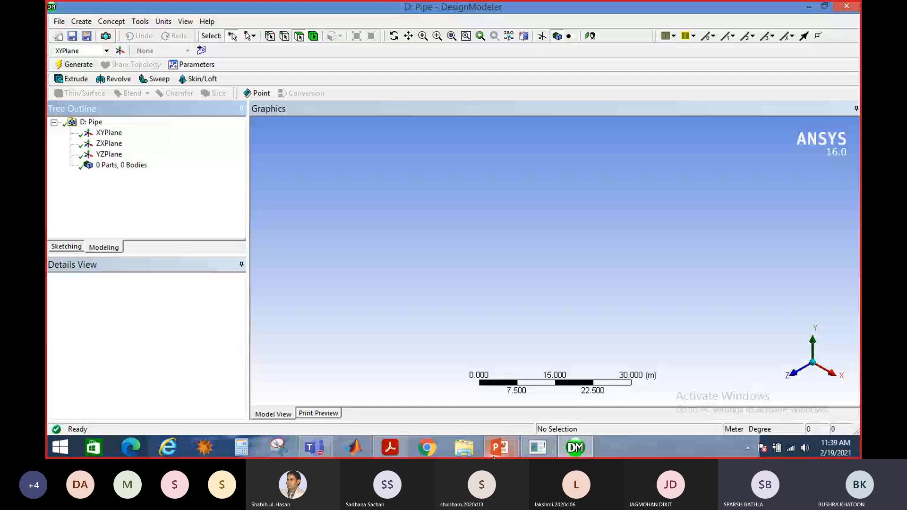
{"action": "key", "text": "alt+Tab"}
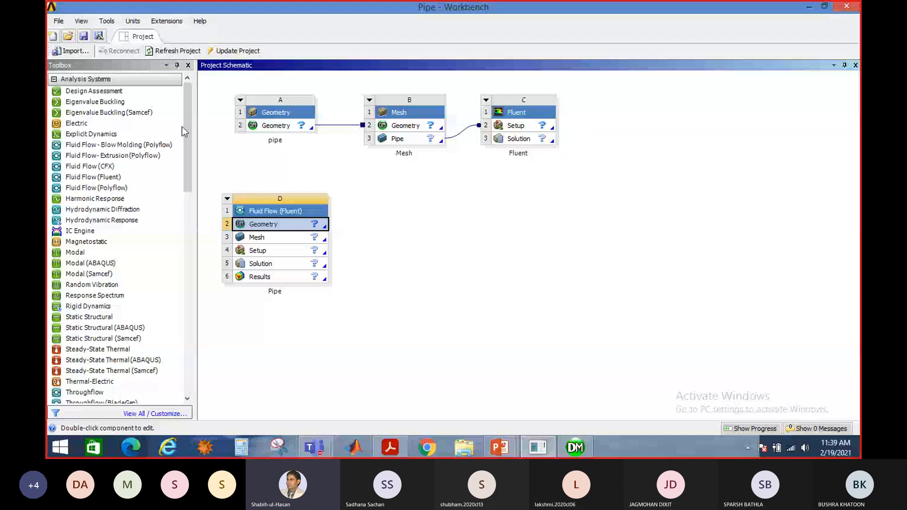
{"action": "left_click", "coordinate": [589, 450]}
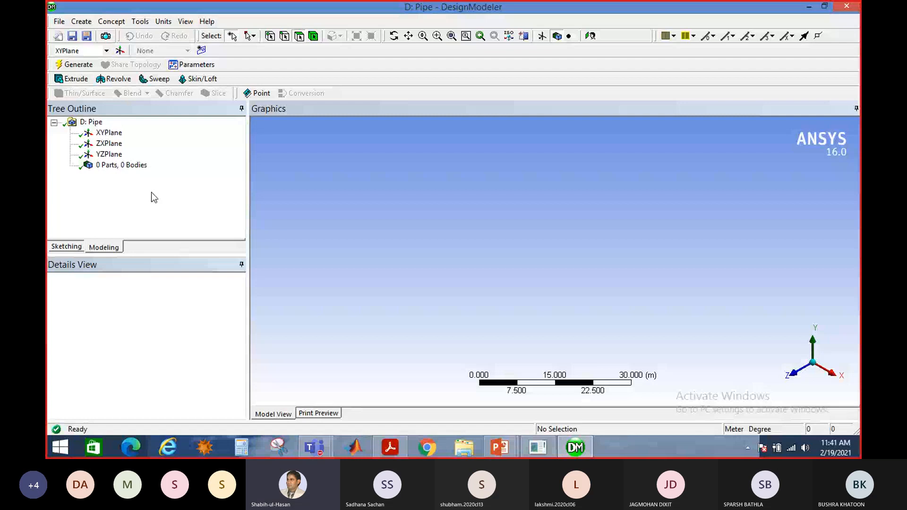
{"action": "left_click", "coordinate": [162, 204]}
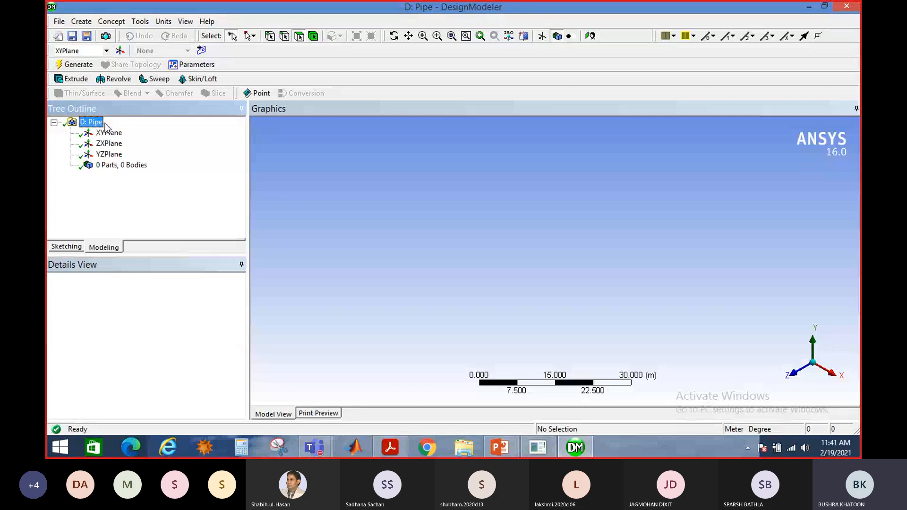
{"action": "left_click", "coordinate": [530, 451]}
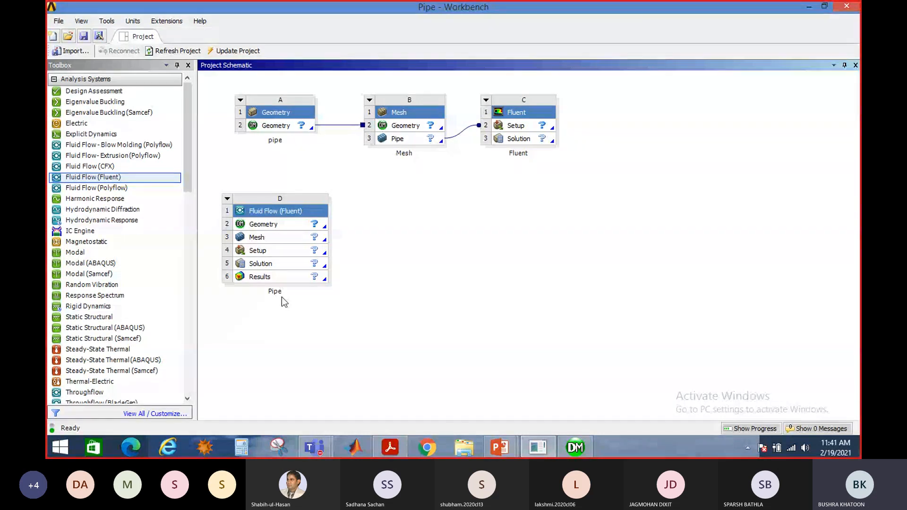
{"action": "left_click", "coordinate": [574, 448]}
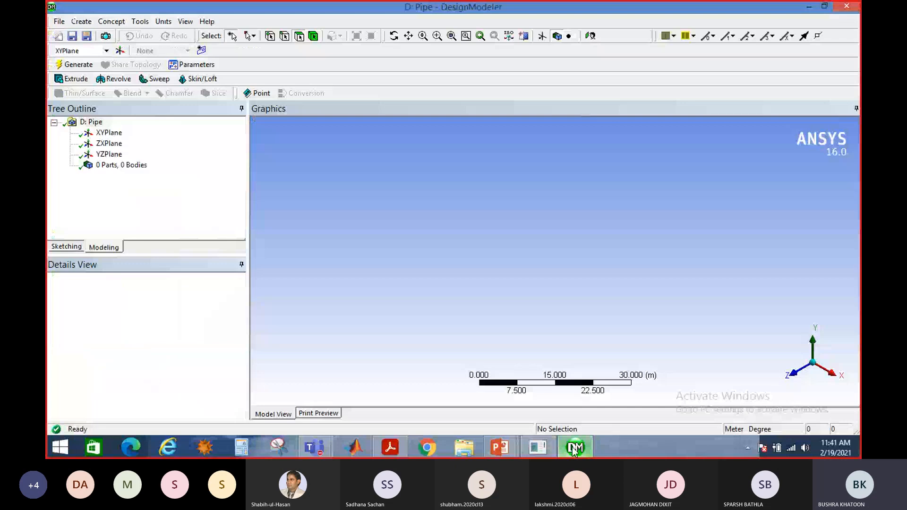
- Examine the orientation of the XY, ZX and YZ planes by displaying each one in turn
{"action": "left_click", "coordinate": [111, 134]}
{"action": "left_click", "coordinate": [111, 144]}
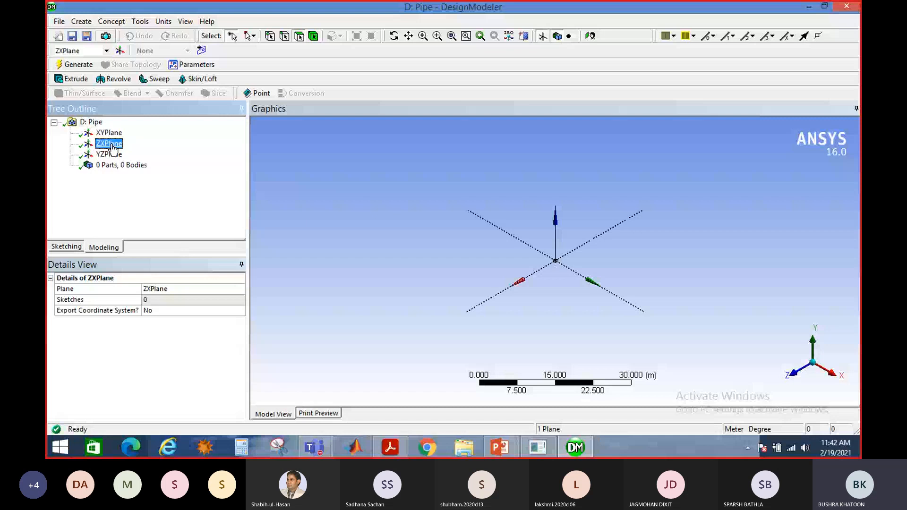
{"action": "left_click", "coordinate": [115, 156]}
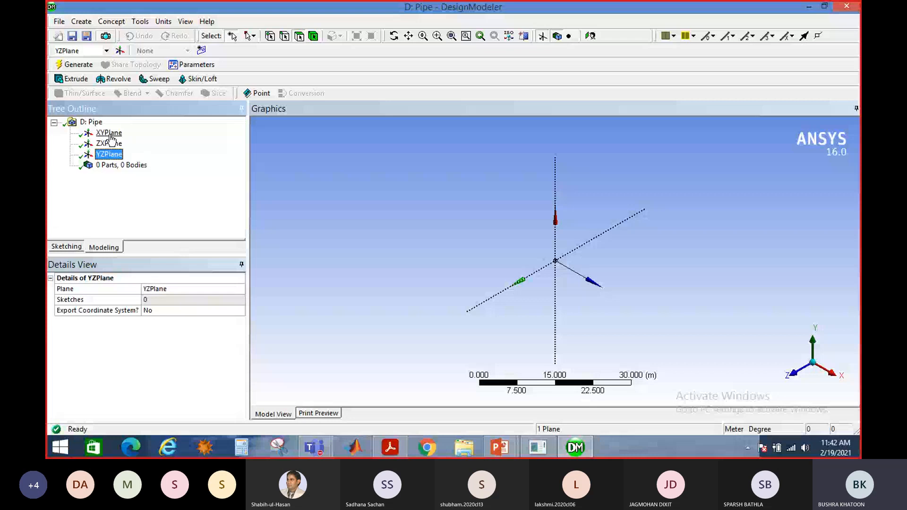
{"action": "left_click", "coordinate": [109, 143]}
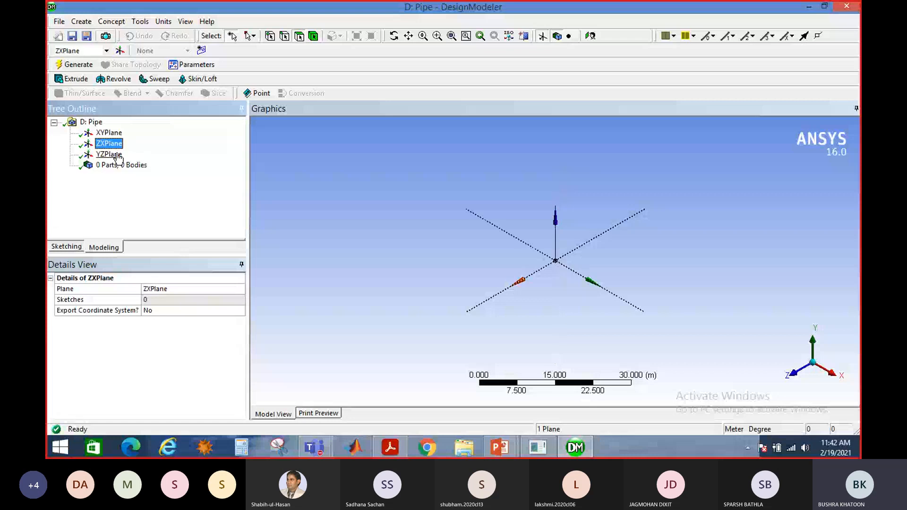
{"action": "left_click", "coordinate": [118, 158]}
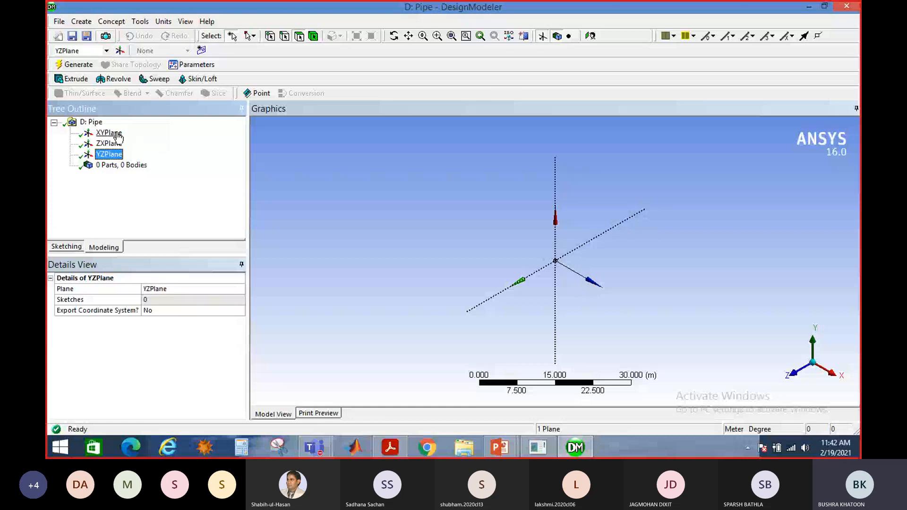
{"action": "left_click", "coordinate": [118, 136]}
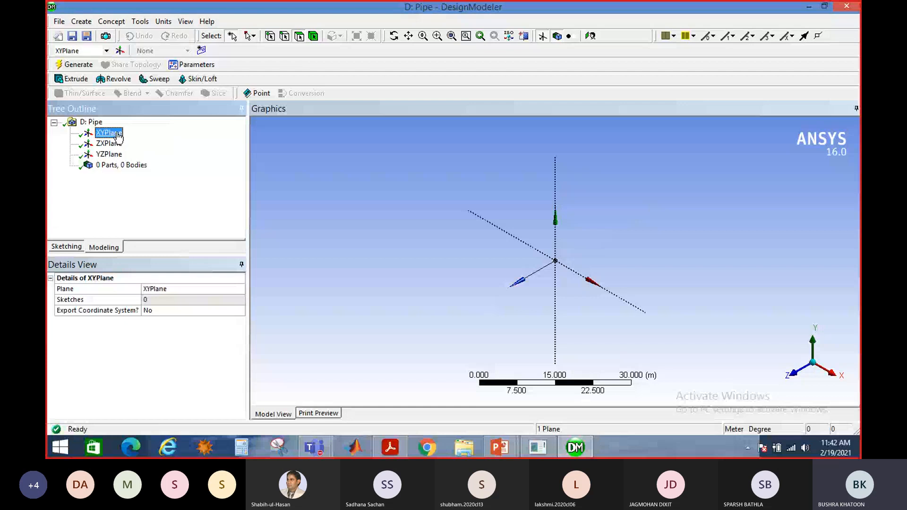
- Create and generate a new plane based on the ZXPlane, with no transform
{"action": "left_click", "coordinate": [117, 143]}
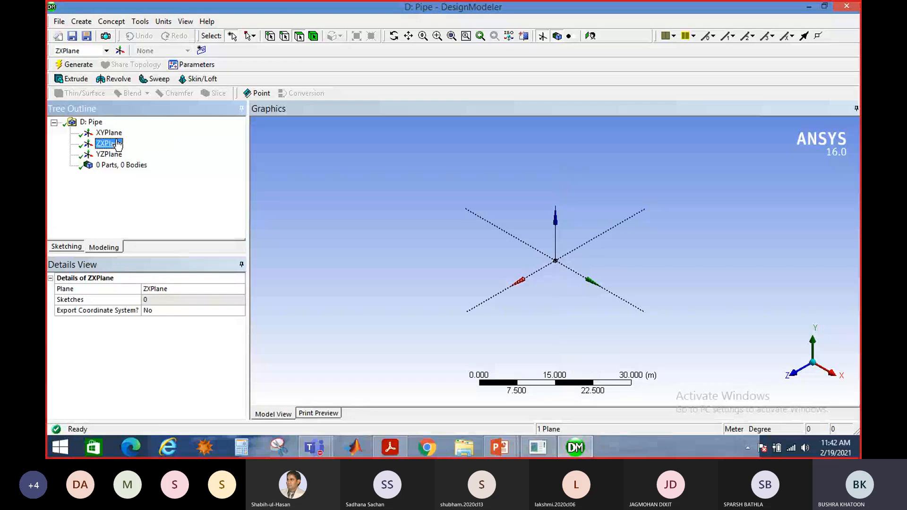
{"action": "left_click", "coordinate": [106, 51]}
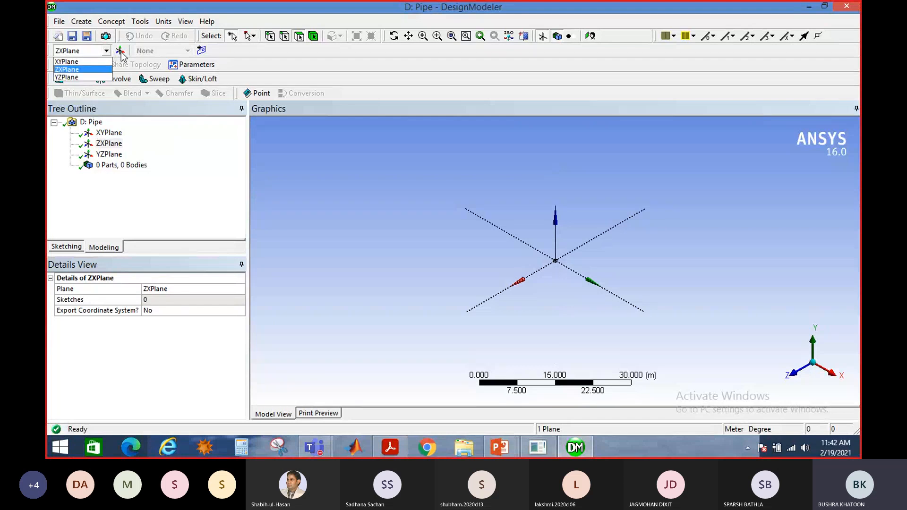
{"action": "left_click", "coordinate": [122, 56]}
{"action": "left_click", "coordinate": [120, 51]}
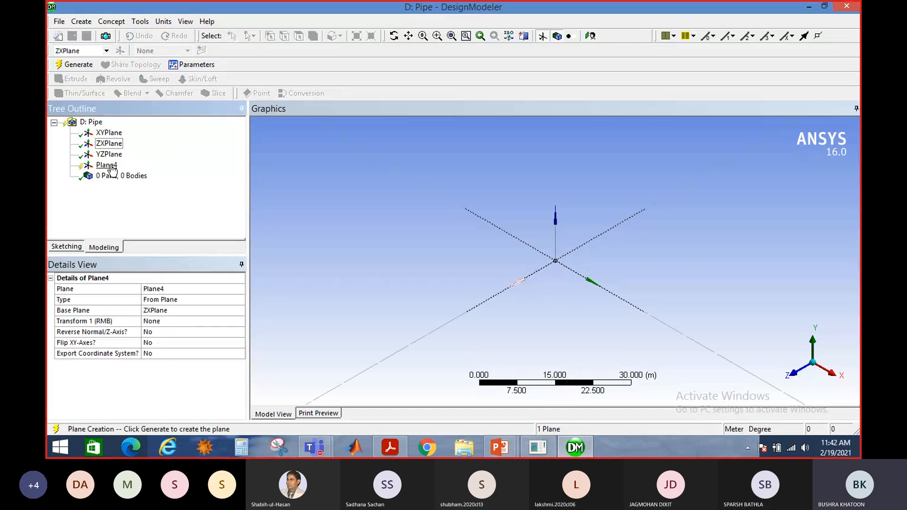
{"action": "left_click", "coordinate": [111, 166]}
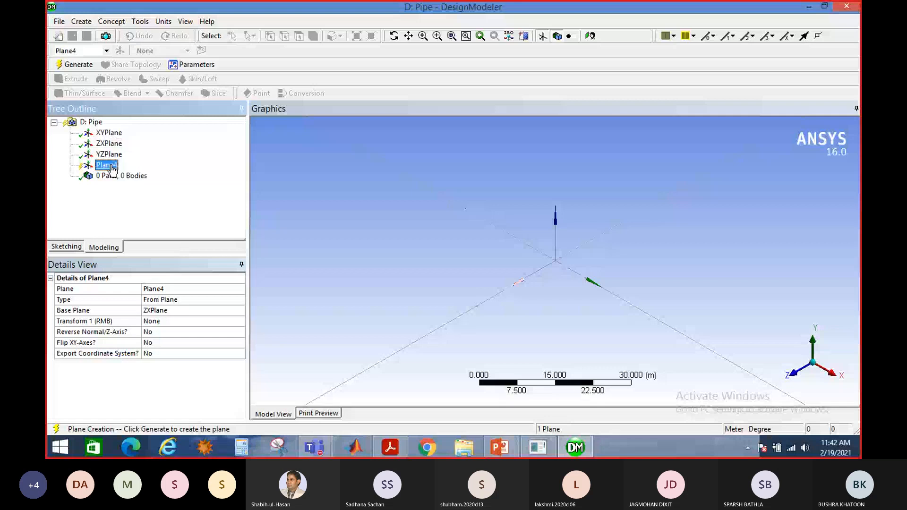
{"action": "right_click", "coordinate": [112, 168]}
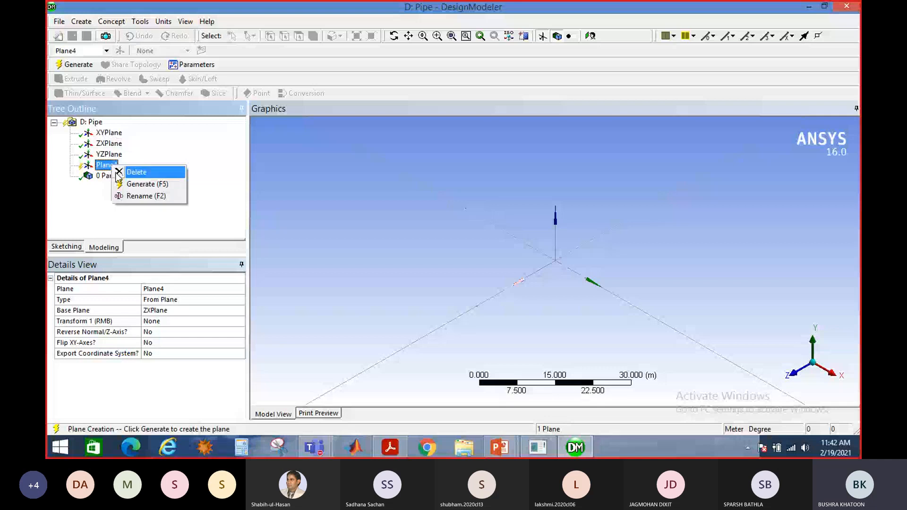
{"action": "left_click", "coordinate": [141, 184]}
- Rename the newly generated plane to tm
{"action": "right_click", "coordinate": [117, 167]}
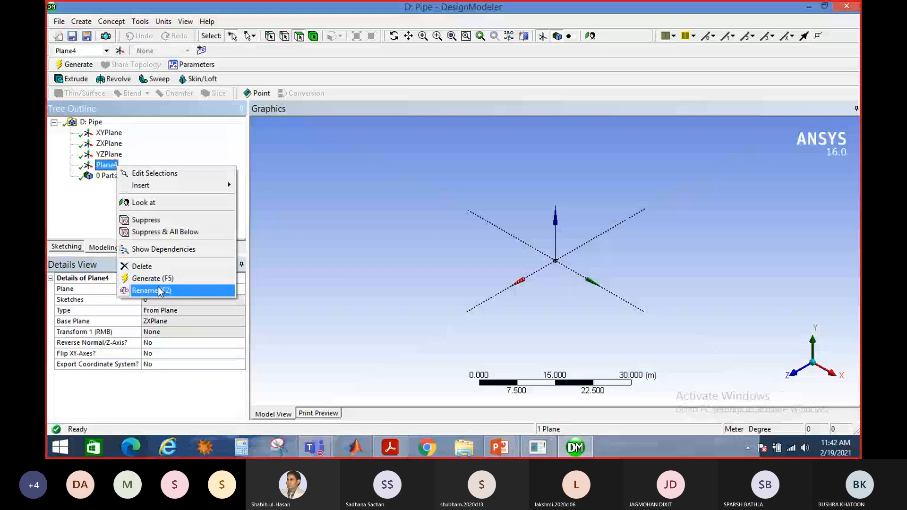
{"action": "left_click", "coordinate": [151, 290]}
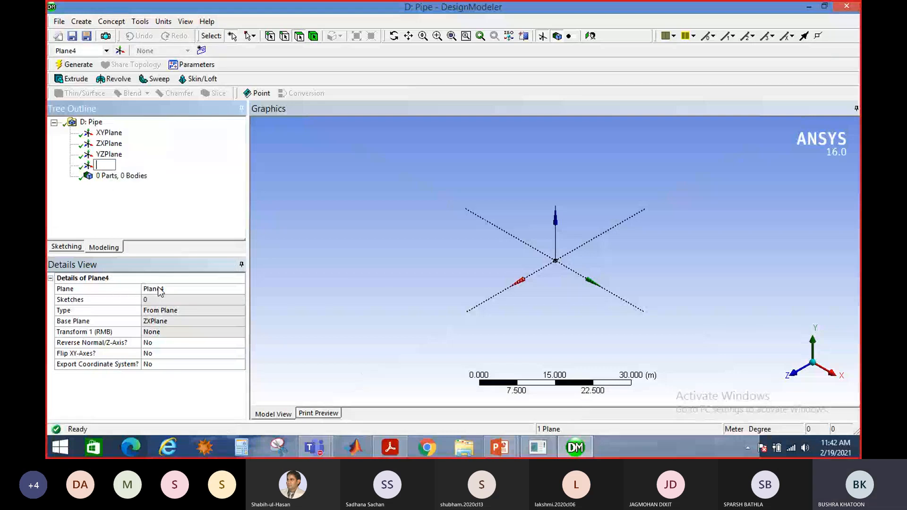
{"action": "type", "text": "tm"}
{"action": "key", "text": "Return"}
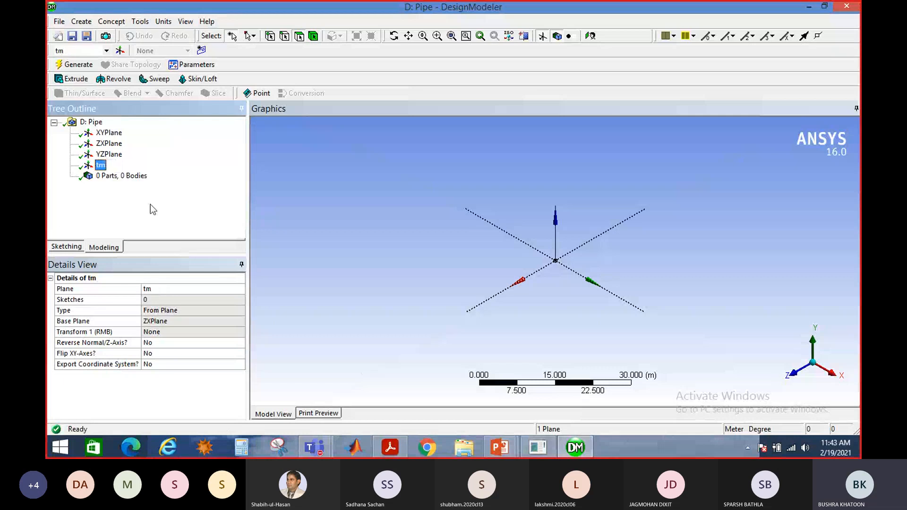
- Rename the tm plane to TMPlane
{"action": "right_click", "coordinate": [102, 165]}
{"action": "left_click", "coordinate": [141, 290]}
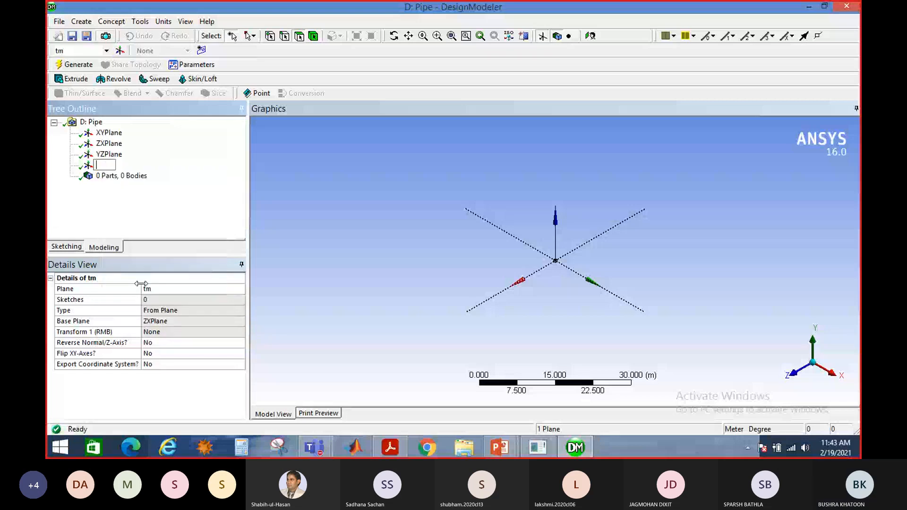
{"action": "type", "text": "TMPlane"}
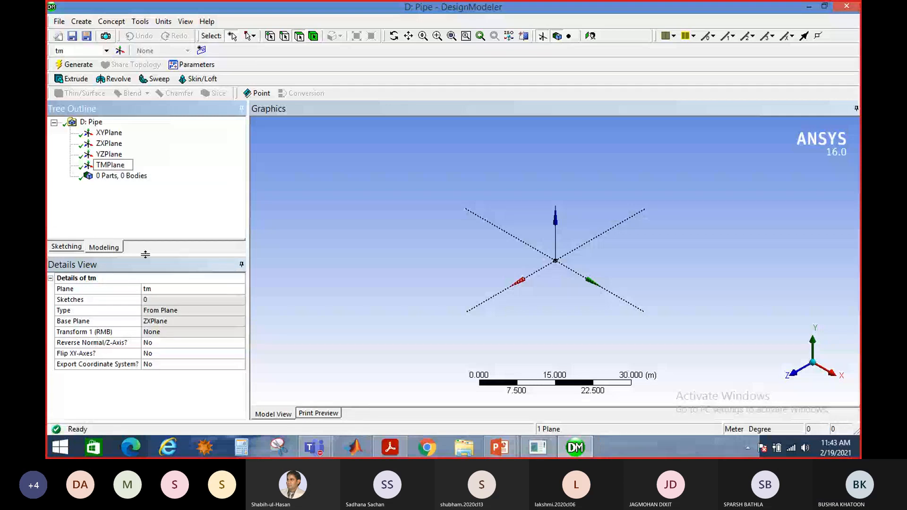
{"action": "left_click", "coordinate": [139, 218]}
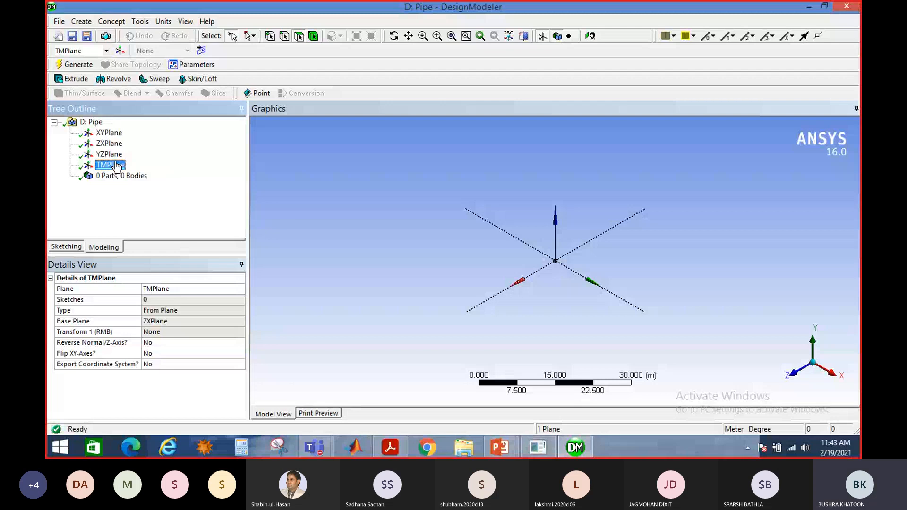
- Create and generate another new plane based on TMPlane, with no transform
{"action": "left_click", "coordinate": [122, 49]}
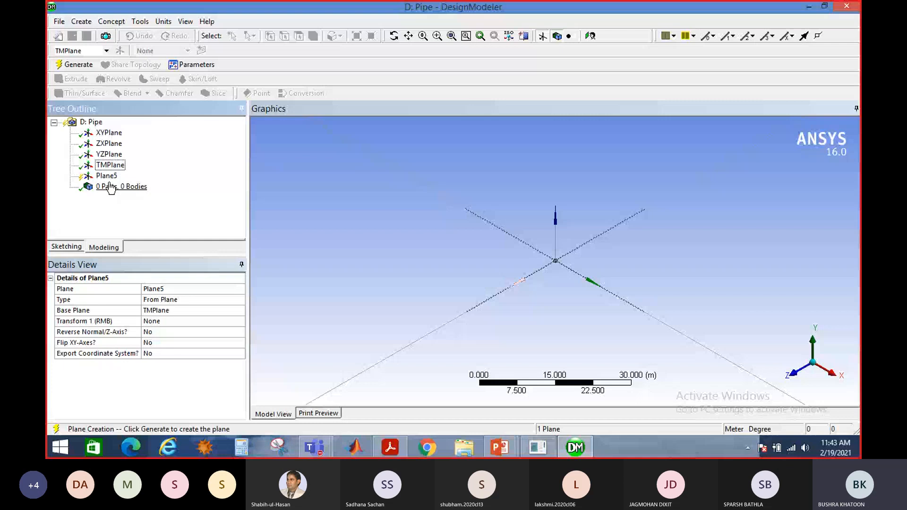
{"action": "left_click", "coordinate": [113, 179]}
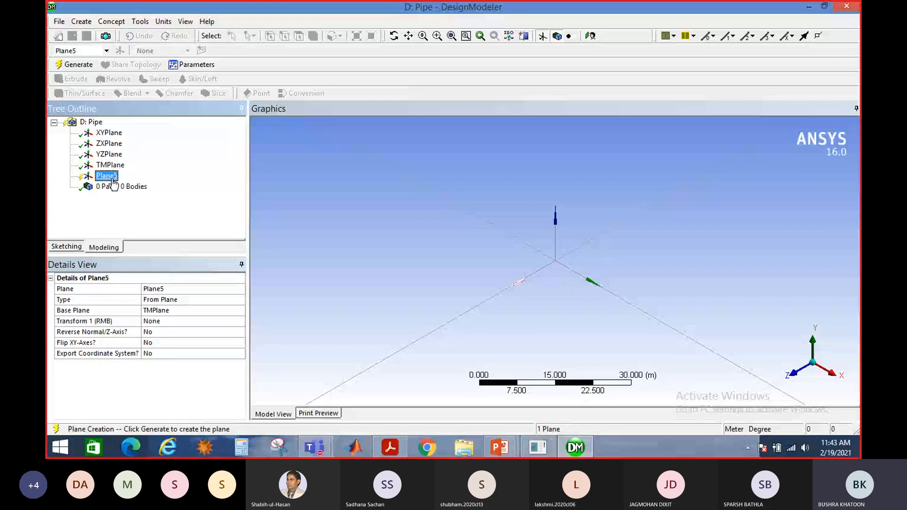
{"action": "right_click", "coordinate": [113, 183]}
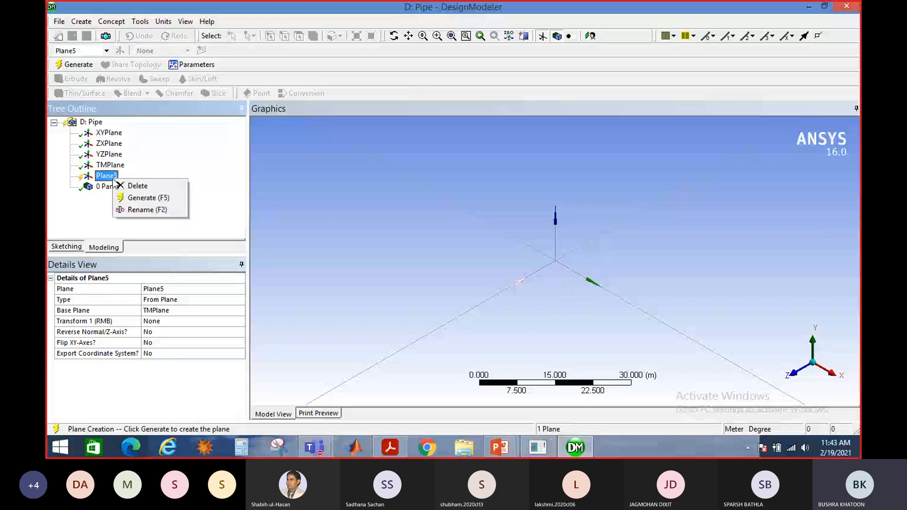
{"action": "left_click", "coordinate": [144, 199]}
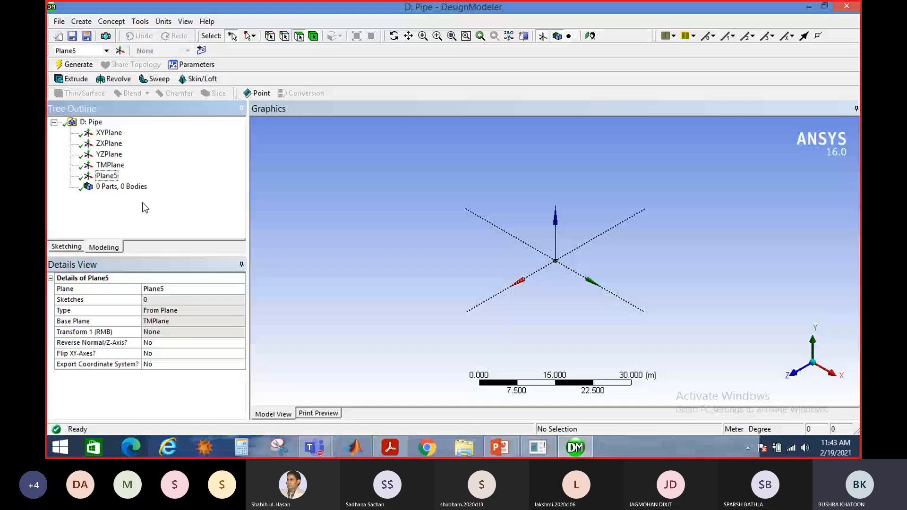
{"action": "left_click", "coordinate": [117, 188]}
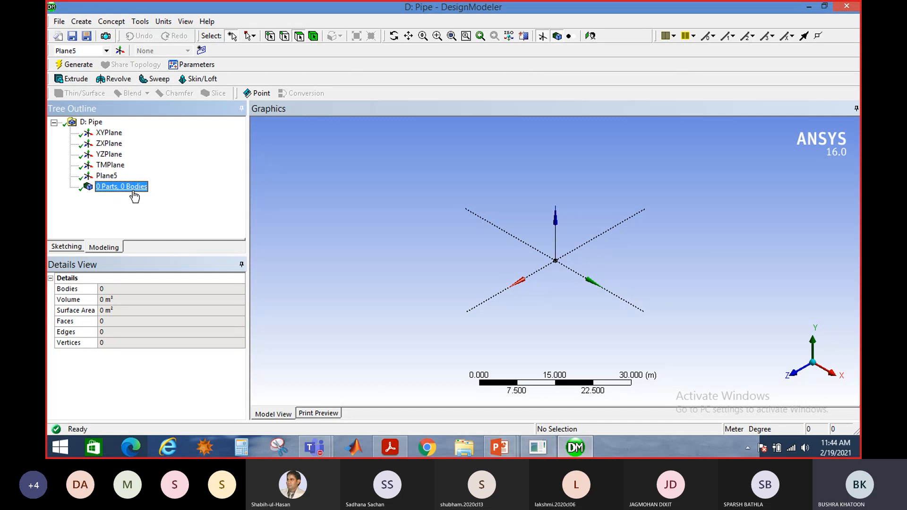
- View the XYPlane face-on and enter sketching mode on it, looking through the available drawing tools
{"action": "left_click", "coordinate": [109, 133]}
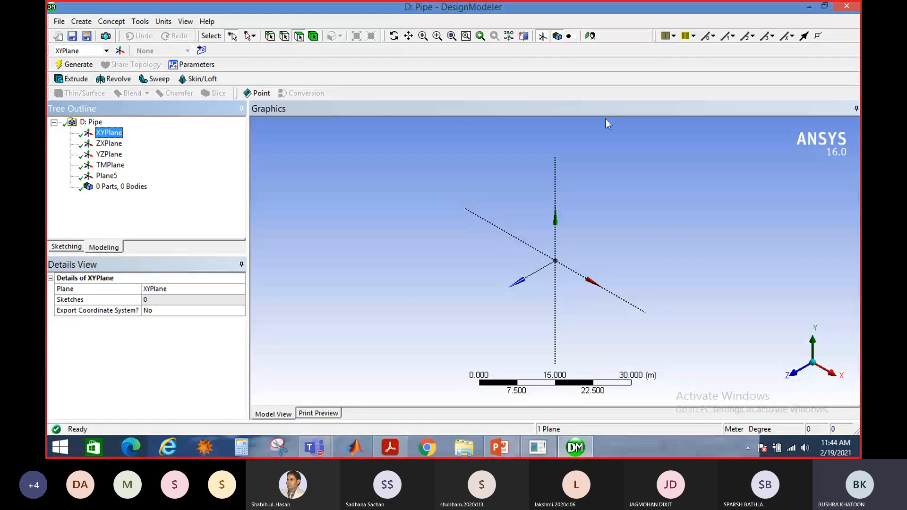
{"action": "left_click", "coordinate": [590, 40]}
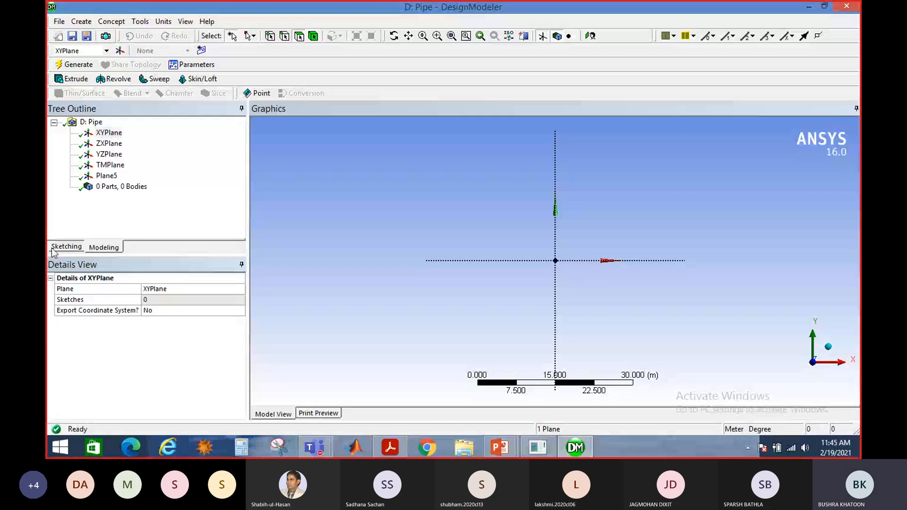
{"action": "left_click", "coordinate": [66, 247]}
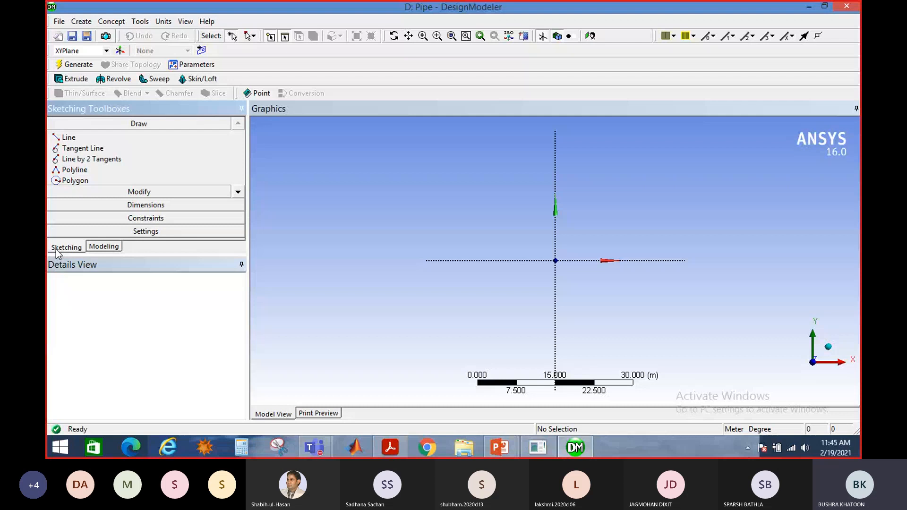
{"action": "left_click", "coordinate": [238, 192]}
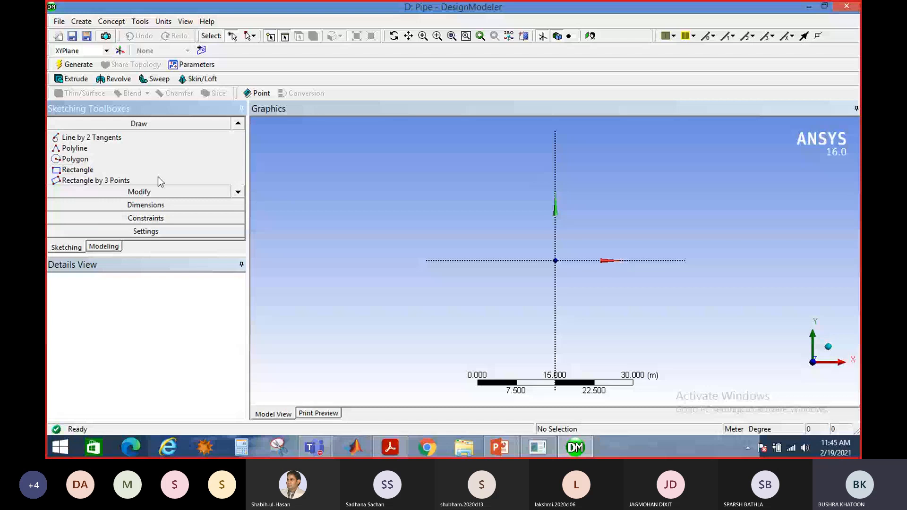
{"action": "left_click", "coordinate": [240, 192]}
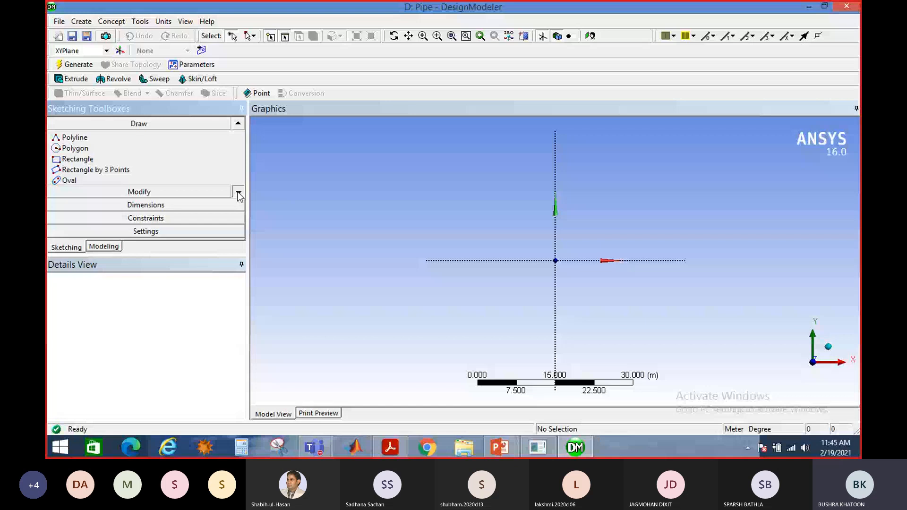
{"action": "left_click", "coordinate": [238, 193]}
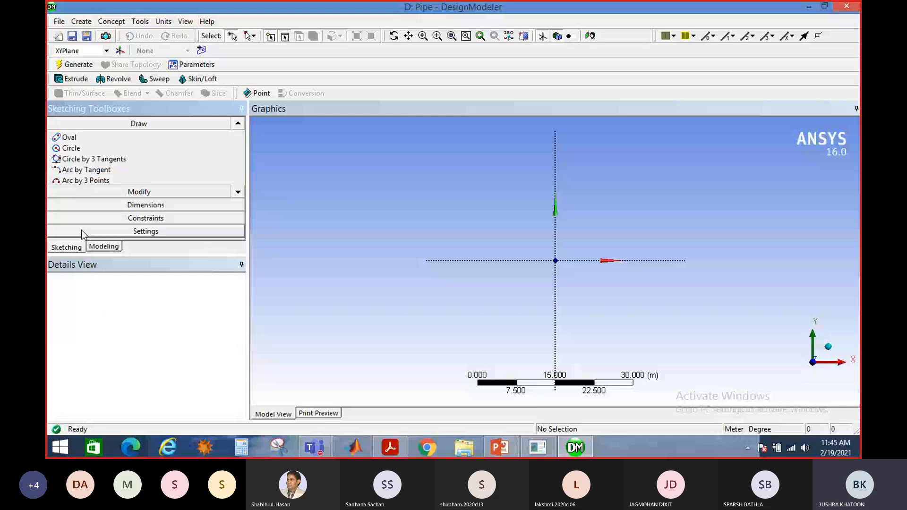
- Enable the 2D grid display and grid snapping for sketching on the XYPlane
{"action": "left_click", "coordinate": [83, 231]}
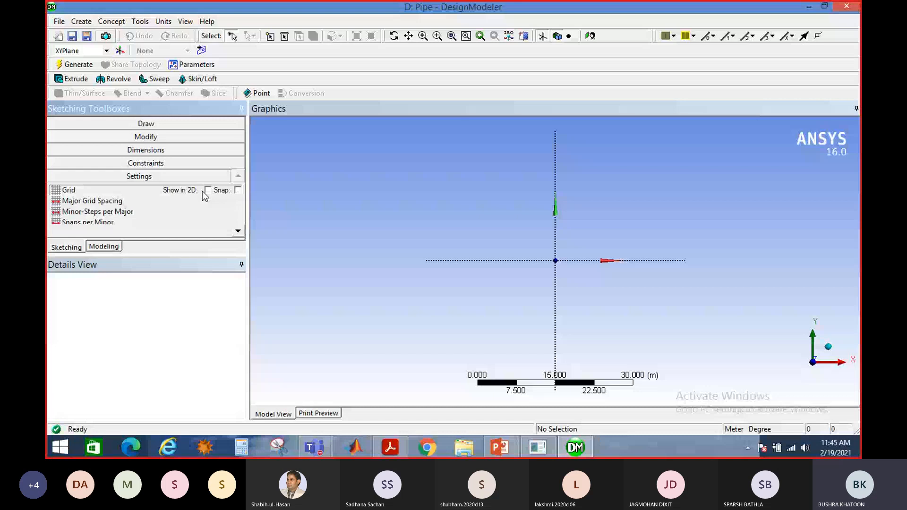
{"action": "left_click", "coordinate": [208, 190]}
{"action": "left_click", "coordinate": [238, 190]}
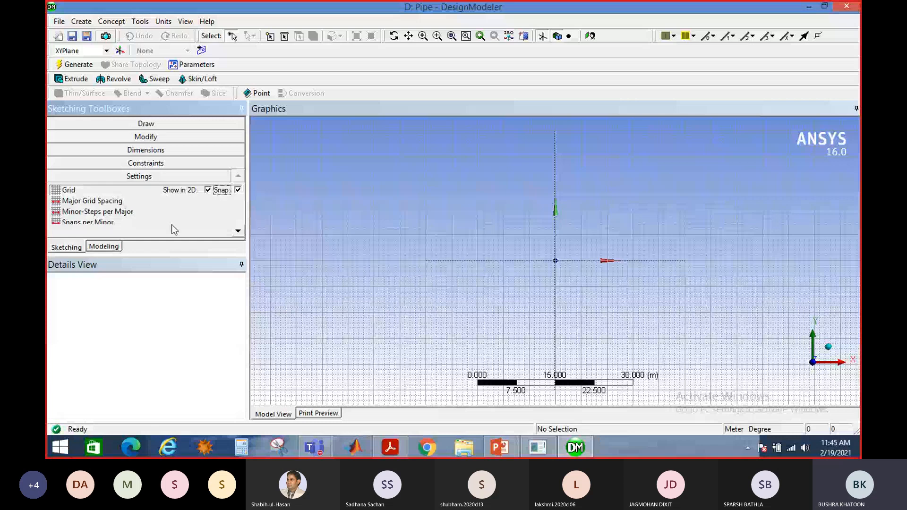
- Draw a circle centred on the XYPlane origin, passing through about (10, 10) m
{"action": "left_click", "coordinate": [183, 122]}
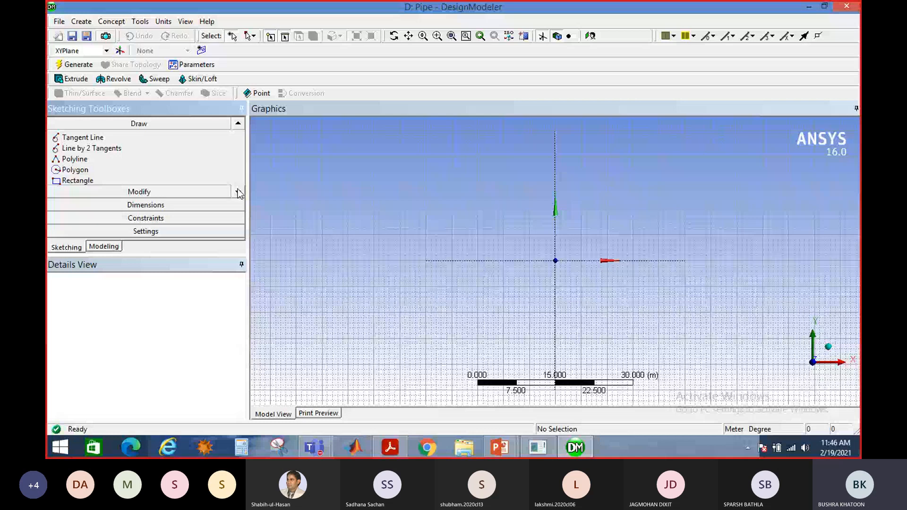
{"action": "left_click", "coordinate": [239, 192]}
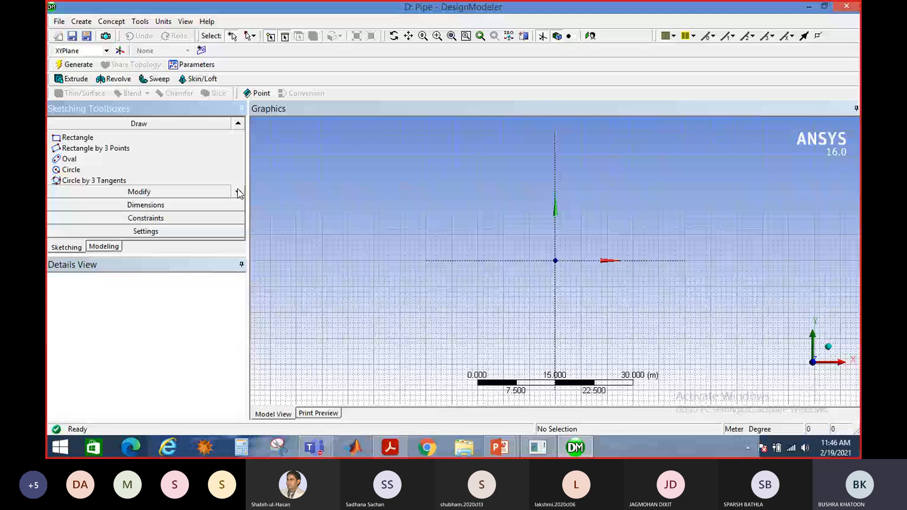
{"action": "left_click", "coordinate": [71, 170]}
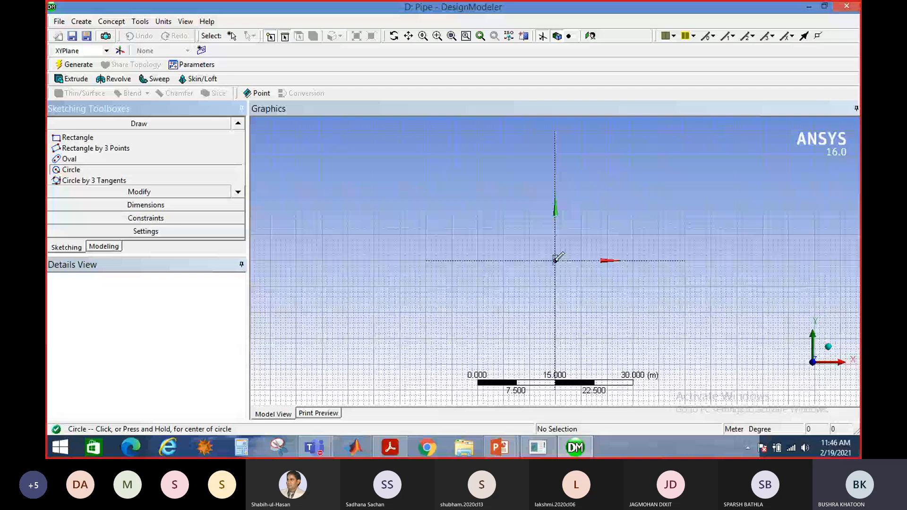
{"action": "left_click", "coordinate": [556, 259]}
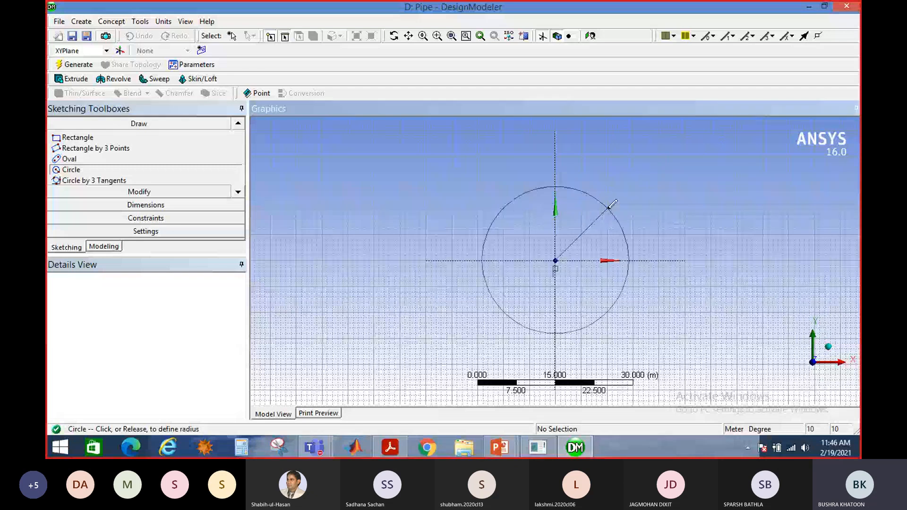
{"action": "left_click", "coordinate": [612, 204]}
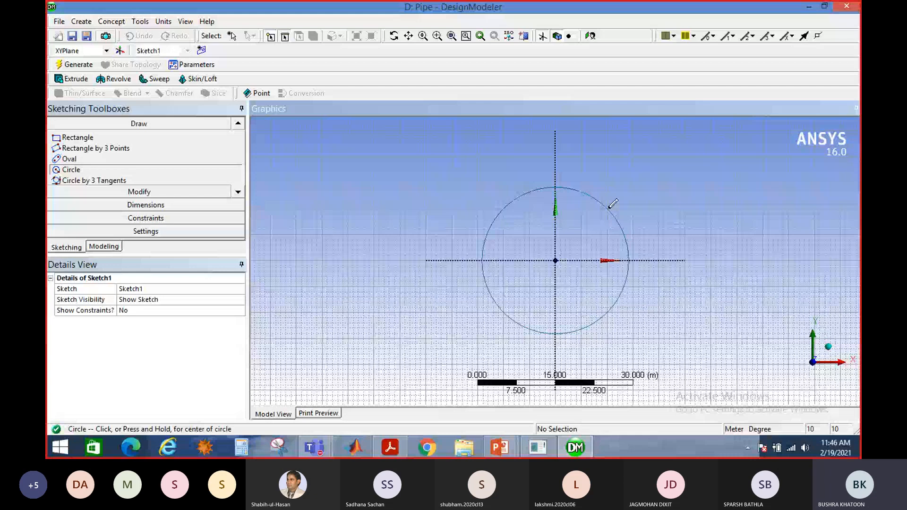
{"action": "left_click", "coordinate": [613, 204]}
- Add a diameter dimension to the circle and set it to 15 m
{"action": "left_click", "coordinate": [226, 205]}
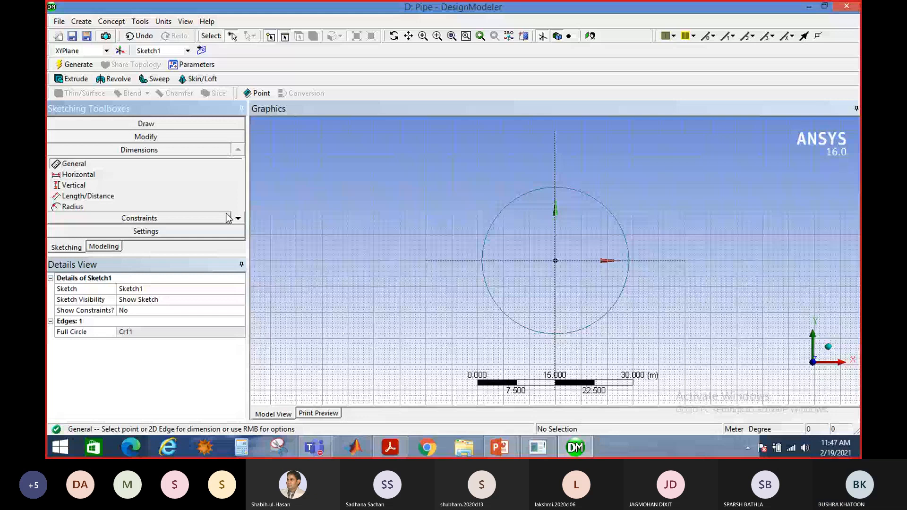
{"action": "scroll", "coordinate": [229, 218], "scroll_direction": "down", "scroll_amount": 2}
{"action": "left_click", "coordinate": [75, 195]}
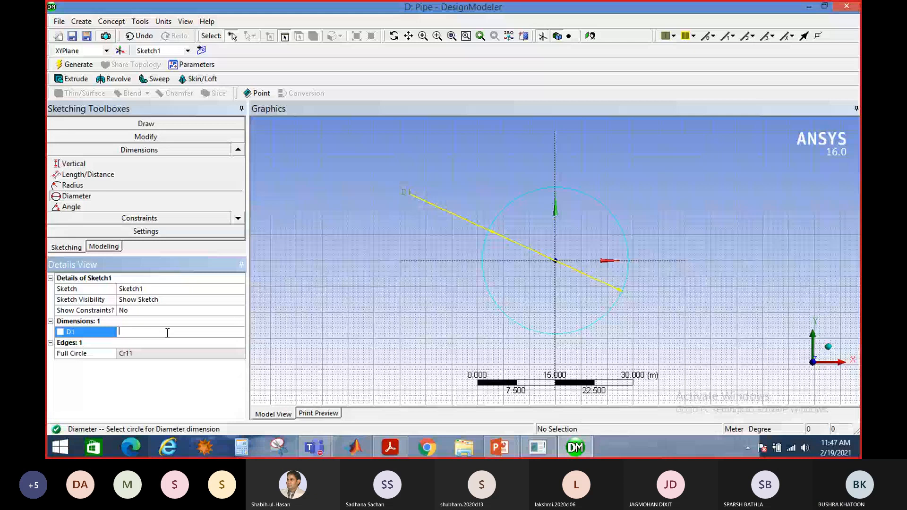
{"action": "type", "text": "15"}
{"action": "key", "text": "Return"}
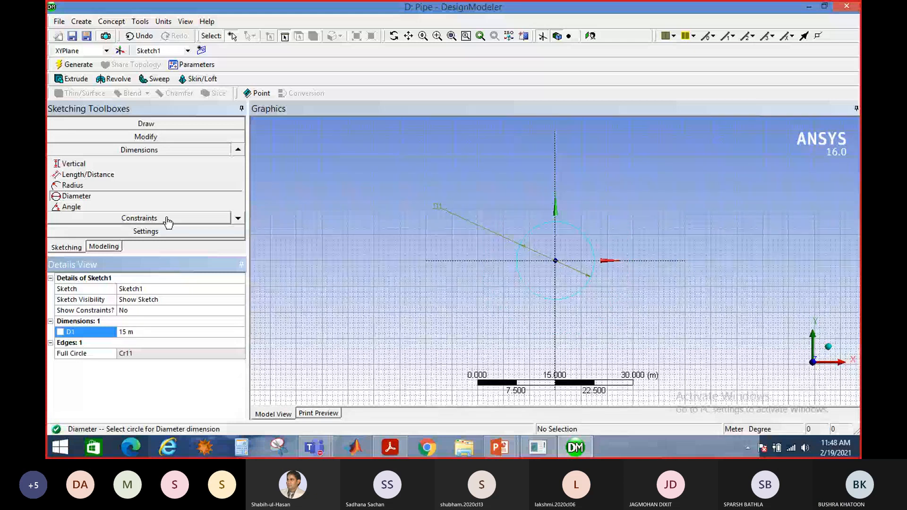
- Create and generate a surface from the circle sketch, using Add Material with 0 m thickness
{"action": "left_click", "coordinate": [92, 247]}
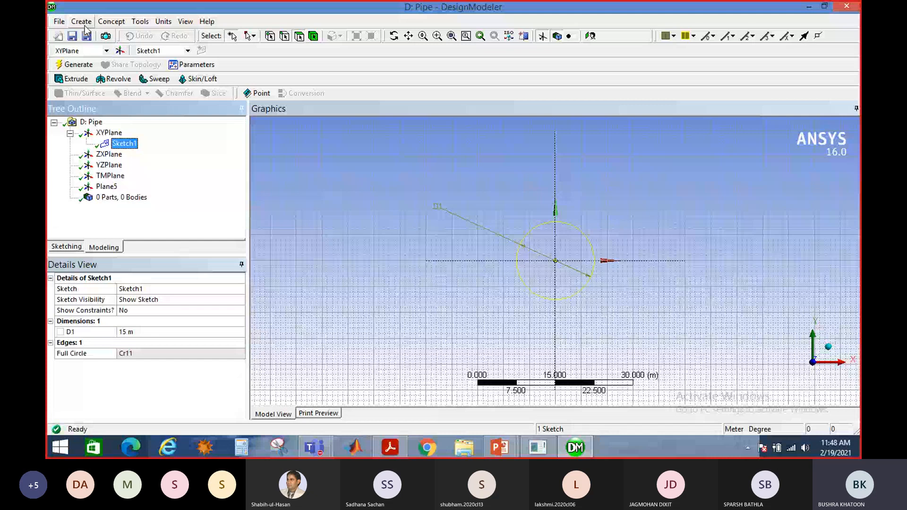
{"action": "left_click", "coordinate": [112, 21]}
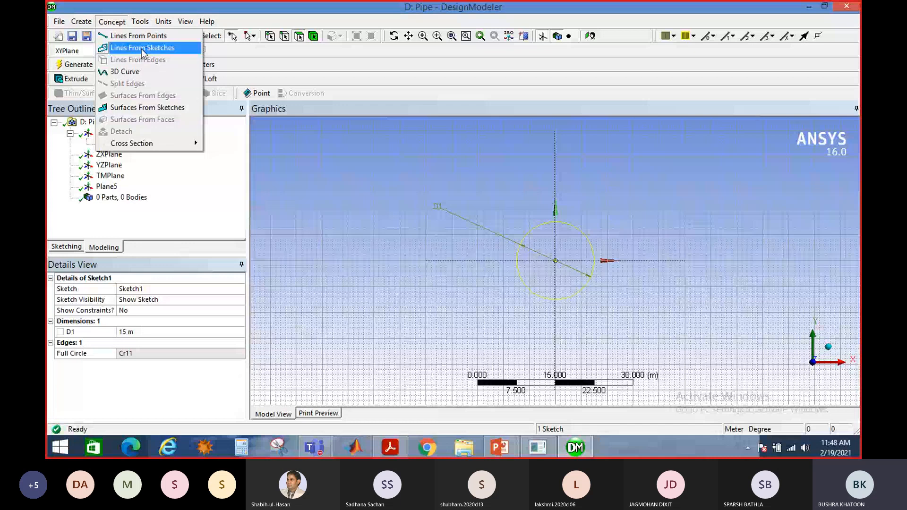
{"action": "left_click", "coordinate": [160, 108]}
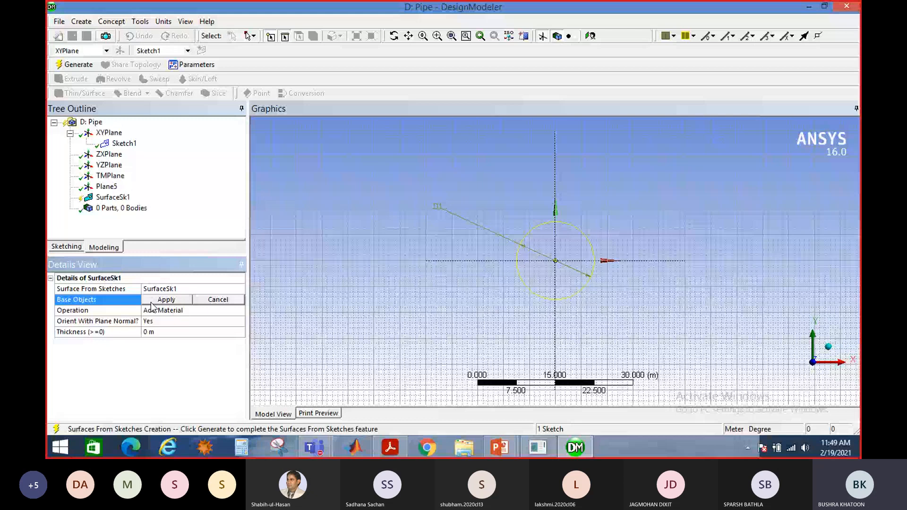
{"action": "left_click", "coordinate": [124, 143]}
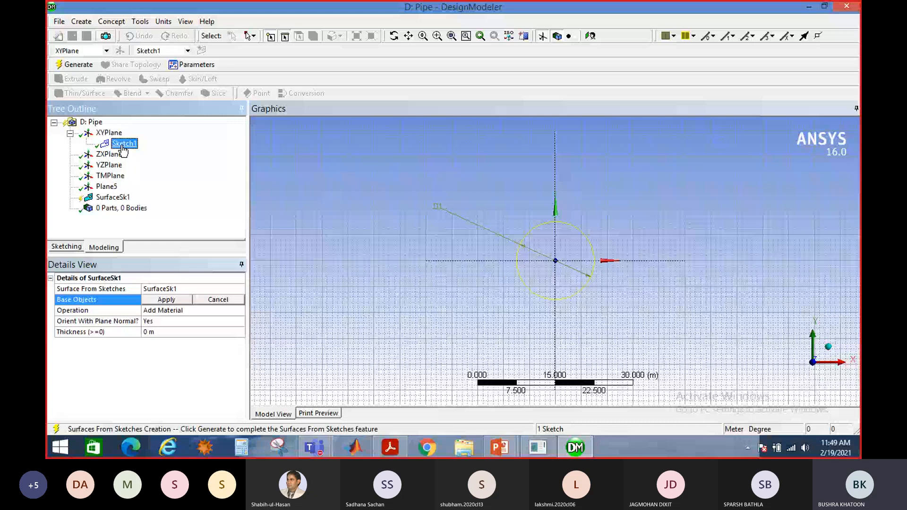
{"action": "left_click", "coordinate": [166, 300]}
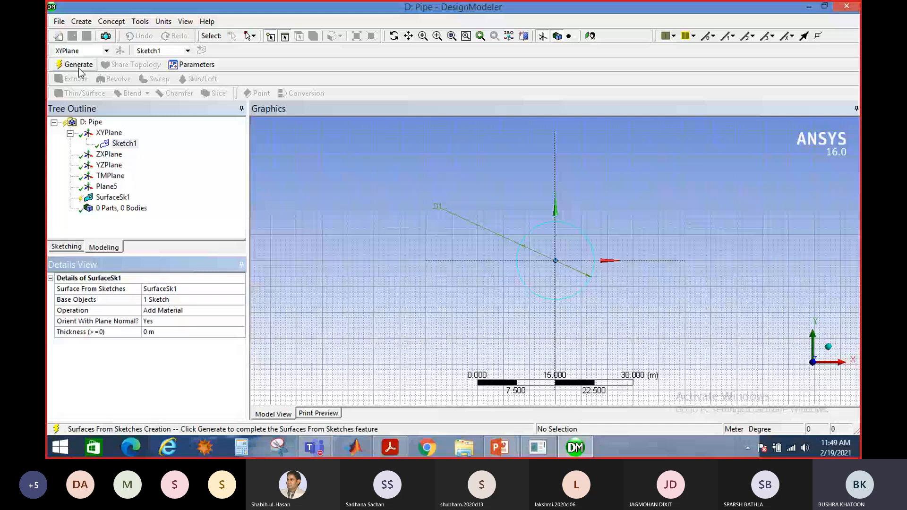
{"action": "left_click", "coordinate": [78, 65]}
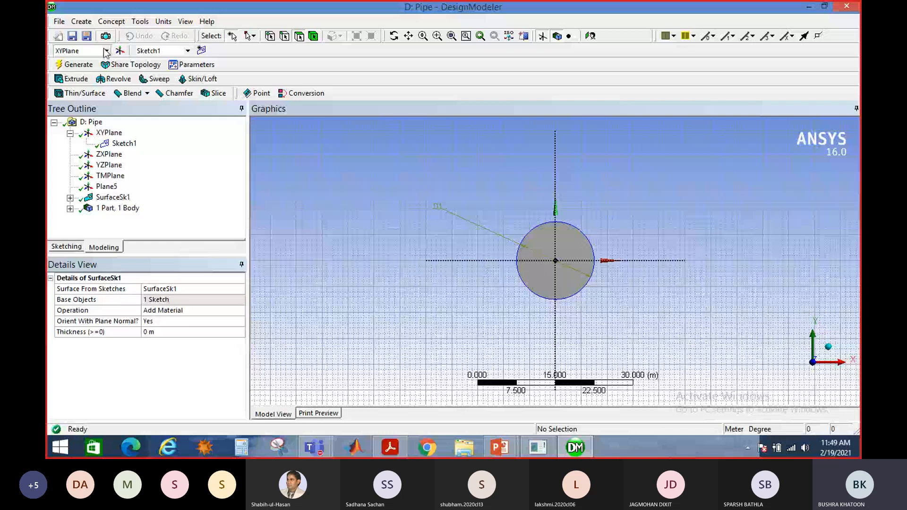
- Inspect the generated circular surface from a tilted, closer view
{"action": "left_click", "coordinate": [112, 22]}
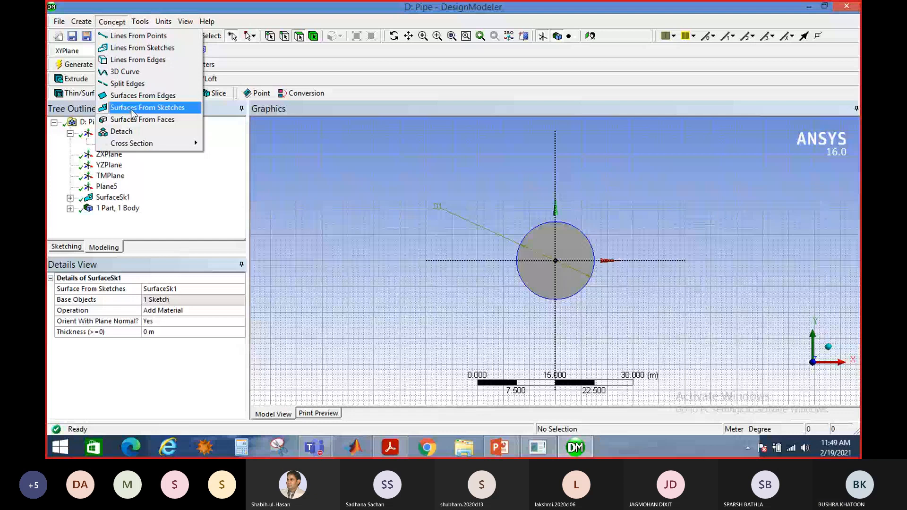
{"action": "left_click", "coordinate": [207, 204]}
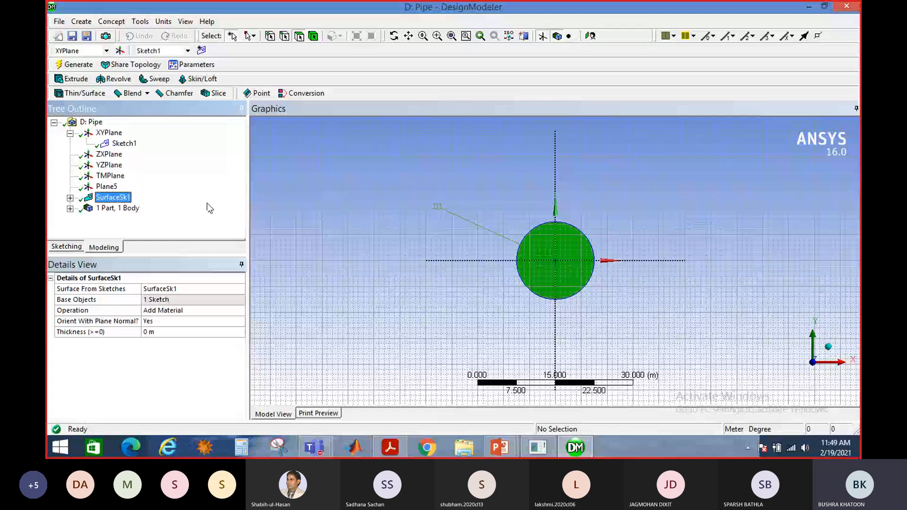
{"action": "left_click", "coordinate": [512, 179]}
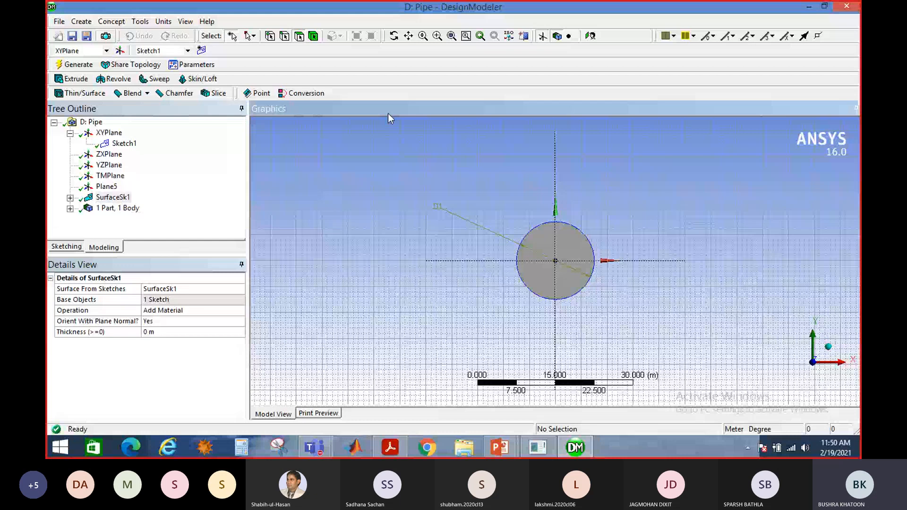
{"action": "middle_click_drag", "start_coordinate": [567, 170], "coordinate": [579, 259]}
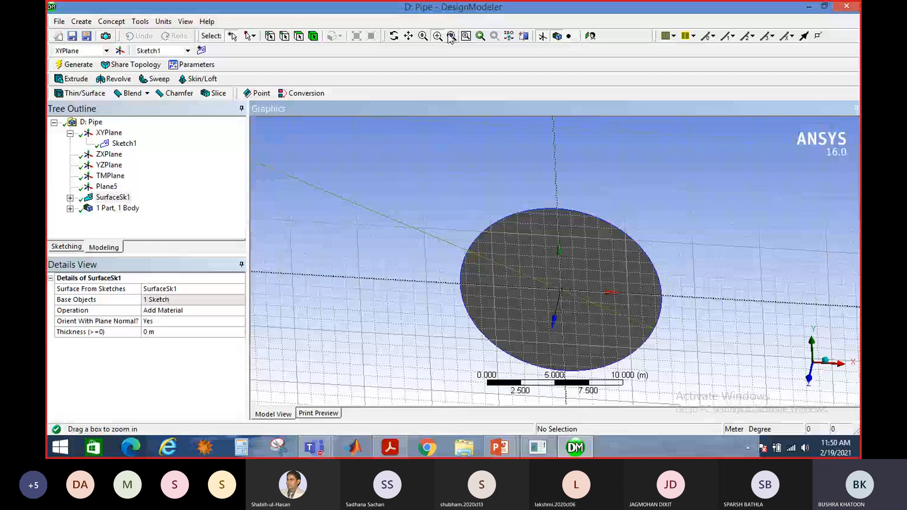
{"action": "left_click", "coordinate": [451, 37]}
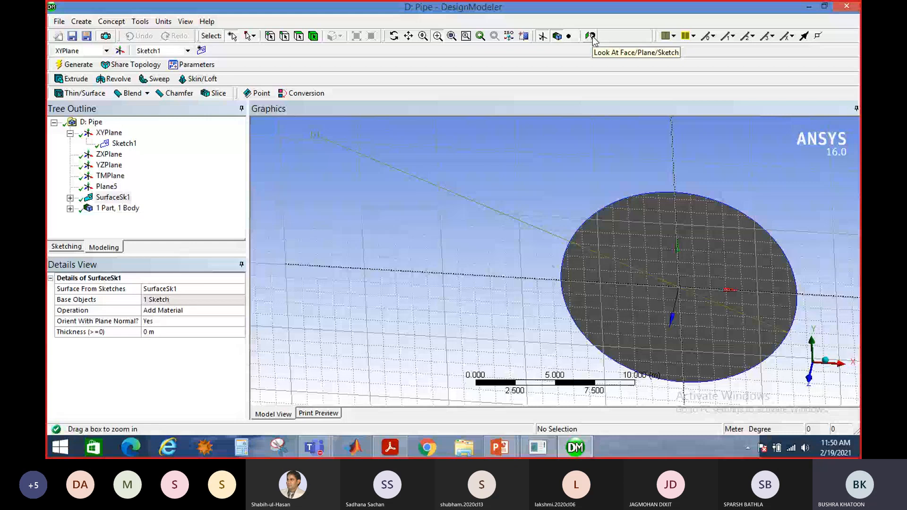
- Face the circular surface straight on and examine the properties of its surface body
{"action": "left_click", "coordinate": [592, 37]}
{"action": "left_click", "coordinate": [70, 198]}
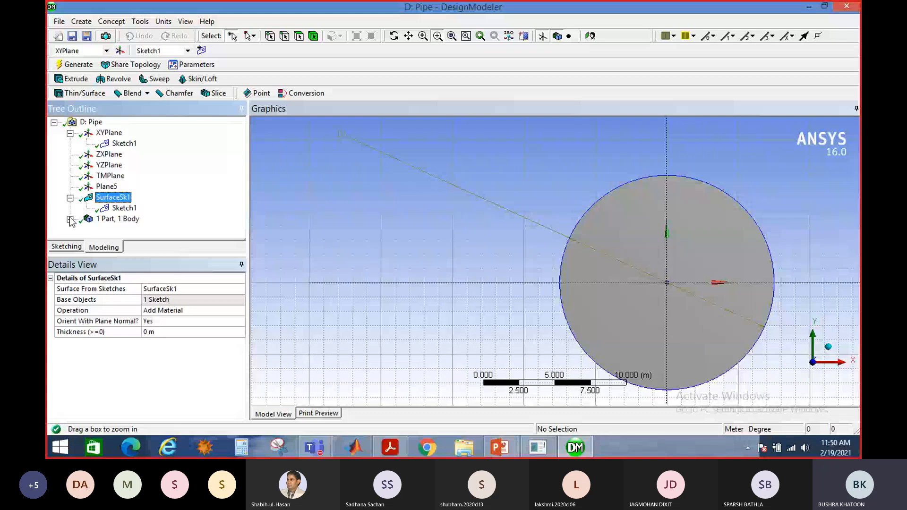
{"action": "left_click", "coordinate": [70, 220]}
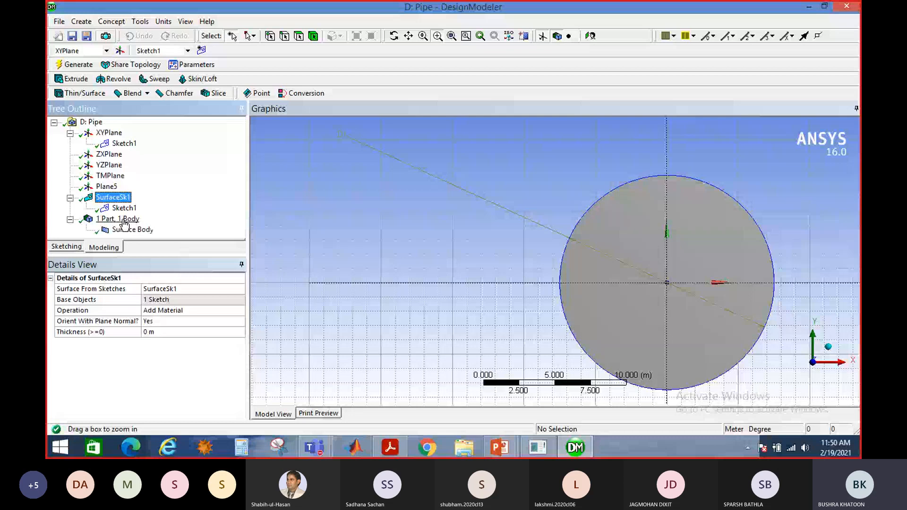
{"action": "left_click", "coordinate": [126, 229]}
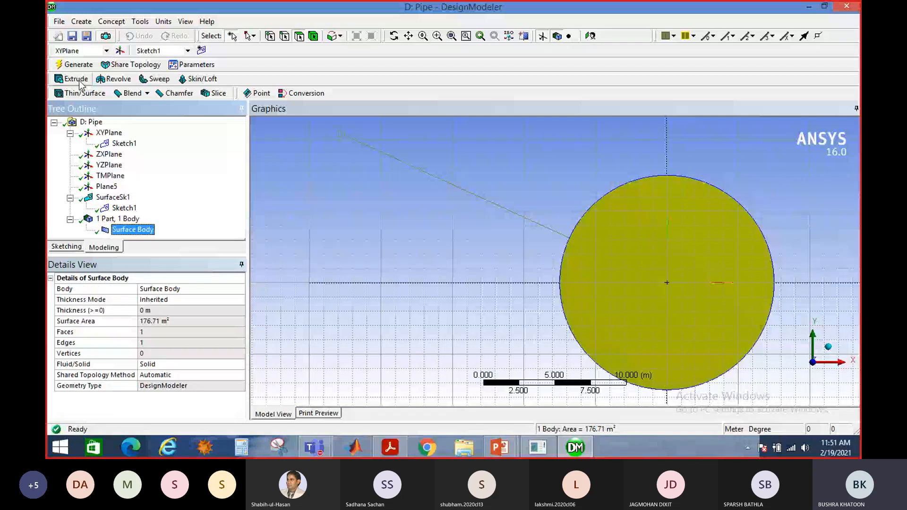
- Extrude the circle sketch 1 m in the normal direction with Add Material and generate the solid
{"action": "left_click", "coordinate": [73, 79]}
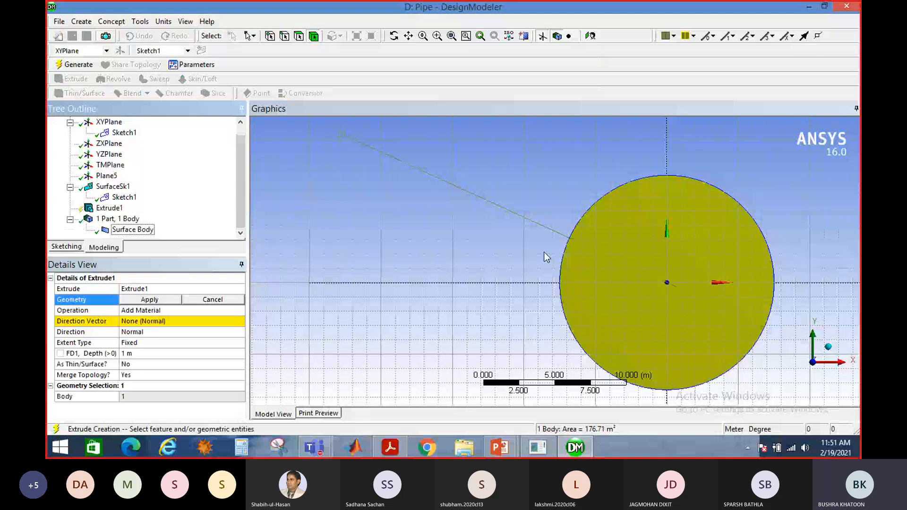
{"action": "left_click", "coordinate": [594, 260]}
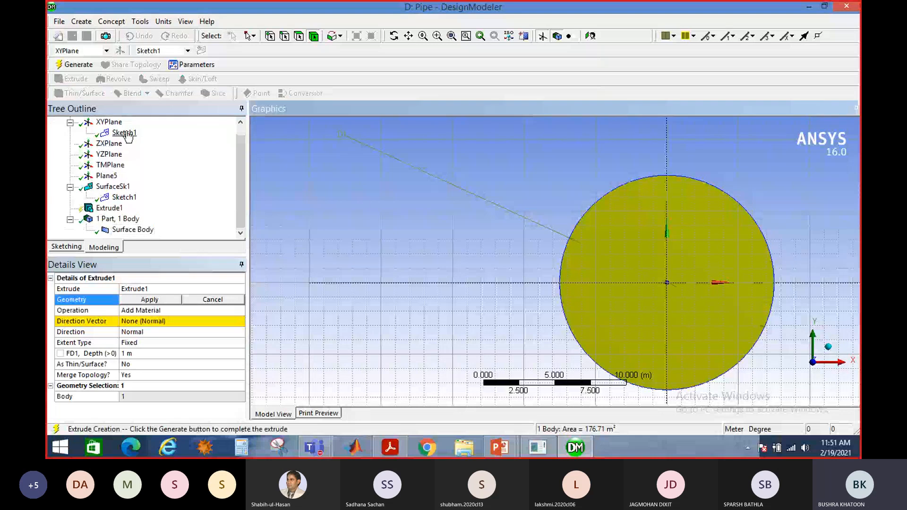
{"action": "left_click", "coordinate": [124, 198]}
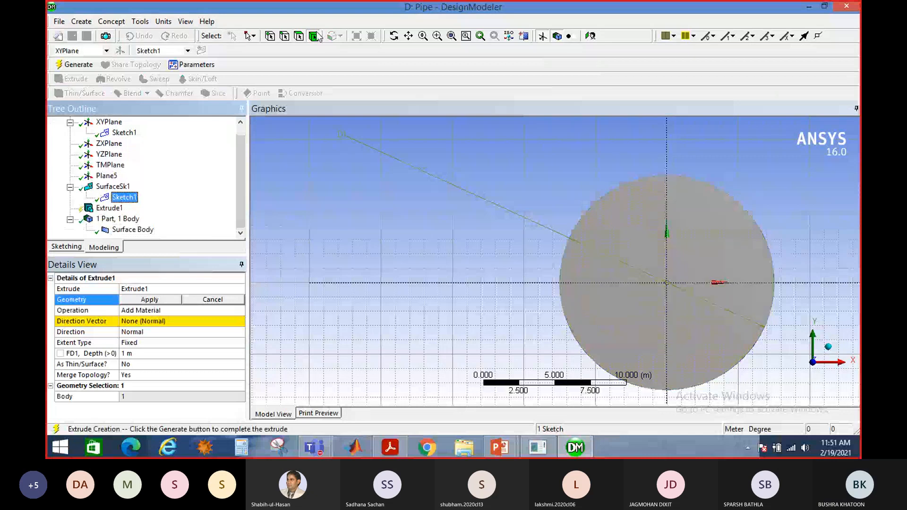
{"action": "left_click", "coordinate": [154, 299]}
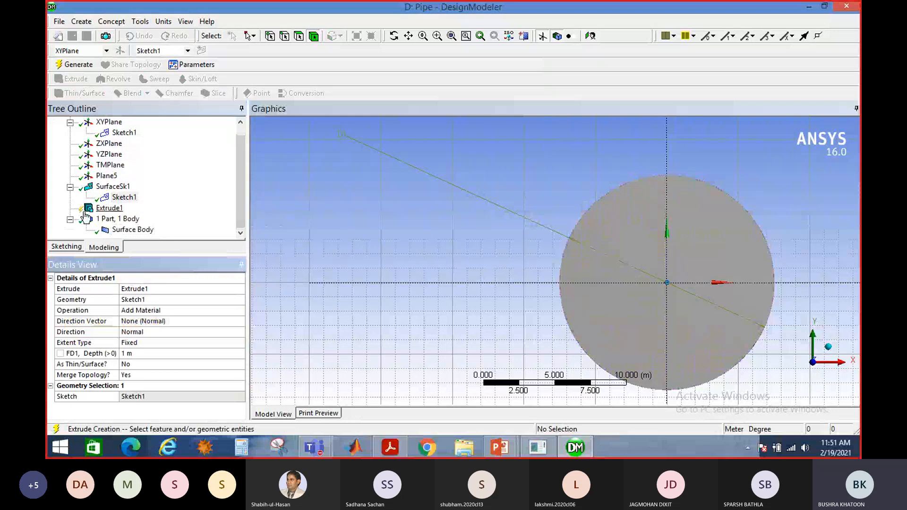
{"action": "left_click", "coordinate": [88, 67]}
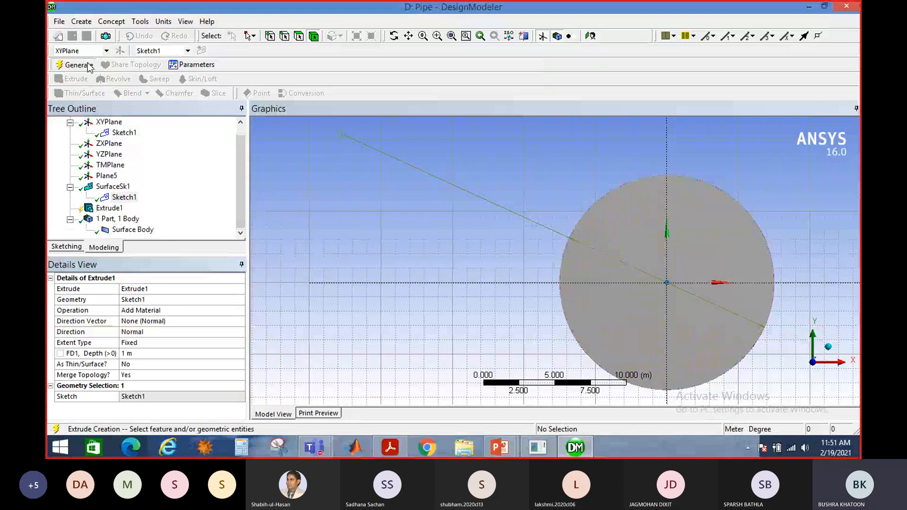
{"action": "left_click", "coordinate": [241, 233]}
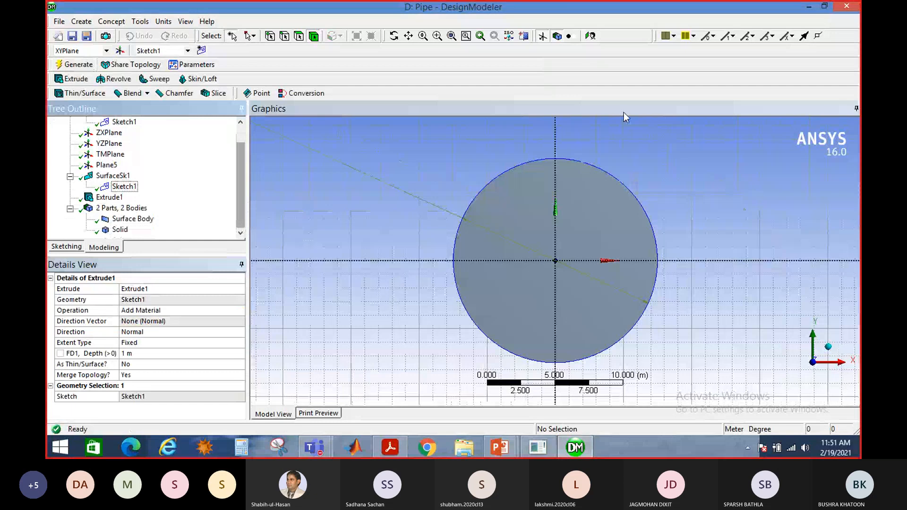
- Set the extrusion's depth to 30 m and regenerate the solid cylinder
{"action": "left_click", "coordinate": [396, 40]}
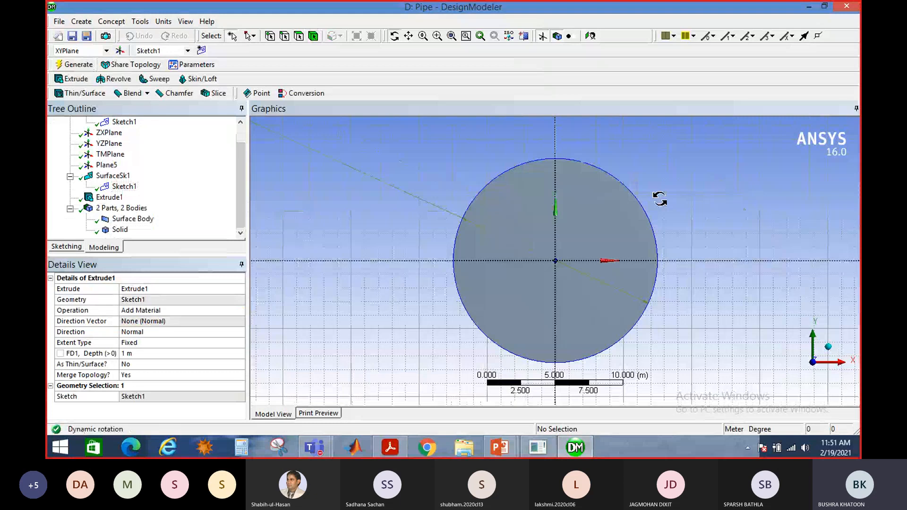
{"action": "left_click_drag", "start_coordinate": [660, 199], "coordinate": [654, 274]}
{"action": "left_click", "coordinate": [129, 356]}
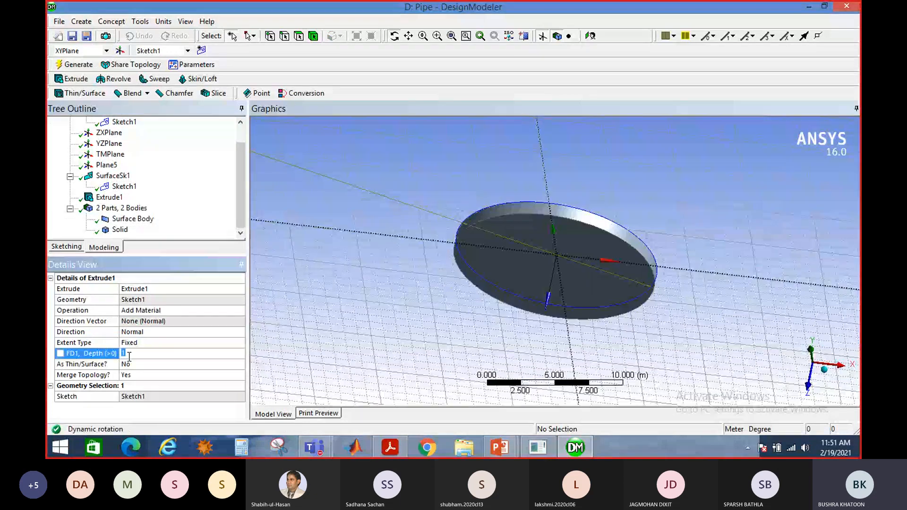
{"action": "key", "text": "BackSpace"}
{"action": "type", "text": "30"}
{"action": "key", "text": "Return"}
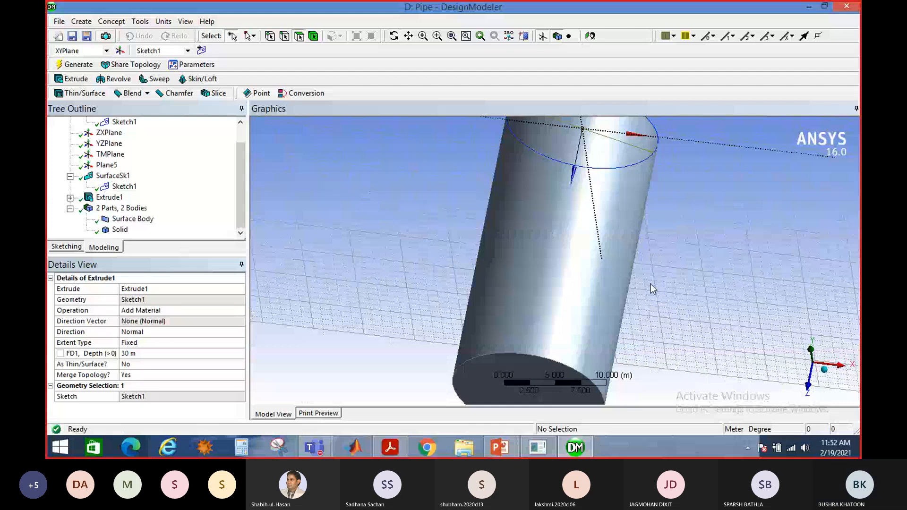
- Draw a smaller concentric circle in the extrusion's base sketch, centred on the origin and passing through about (3, 5) m
{"action": "left_click", "coordinate": [124, 122]}
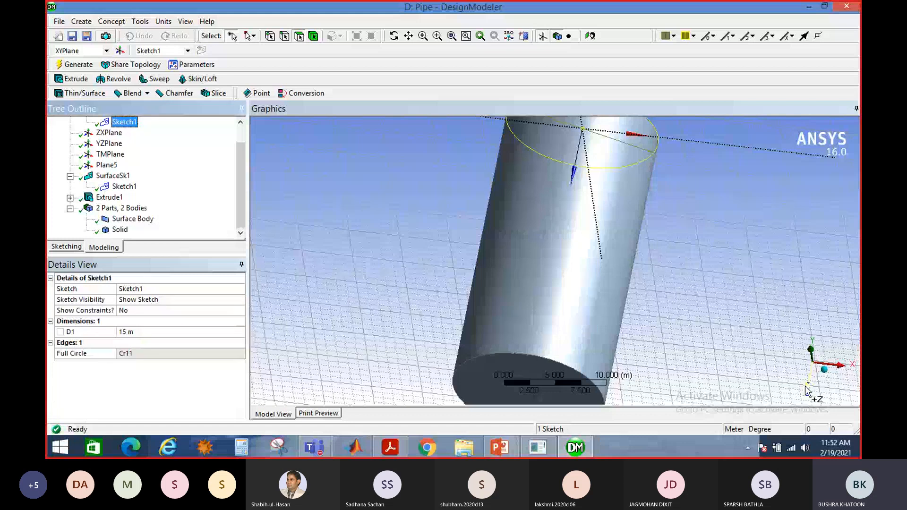
{"action": "left_click", "coordinate": [827, 373]}
{"action": "left_click", "coordinate": [70, 198]}
{"action": "left_click", "coordinate": [124, 197]}
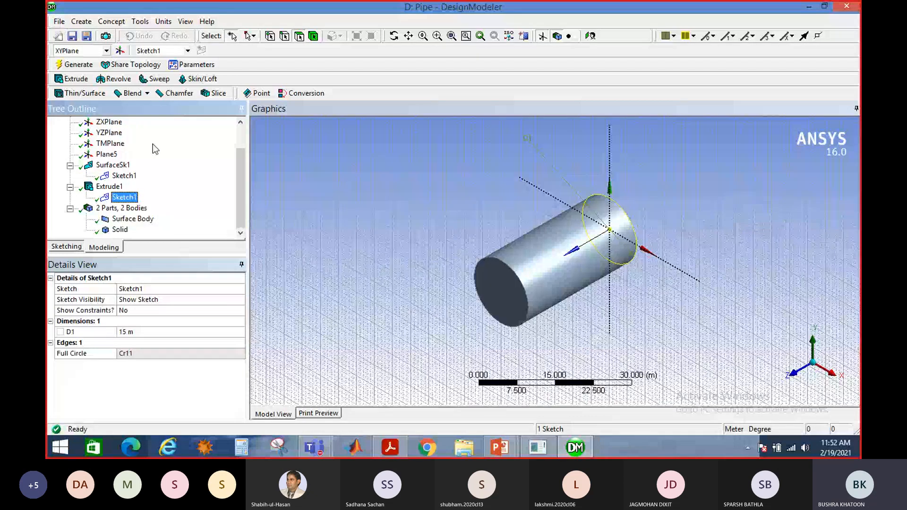
{"action": "left_click", "coordinate": [591, 37]}
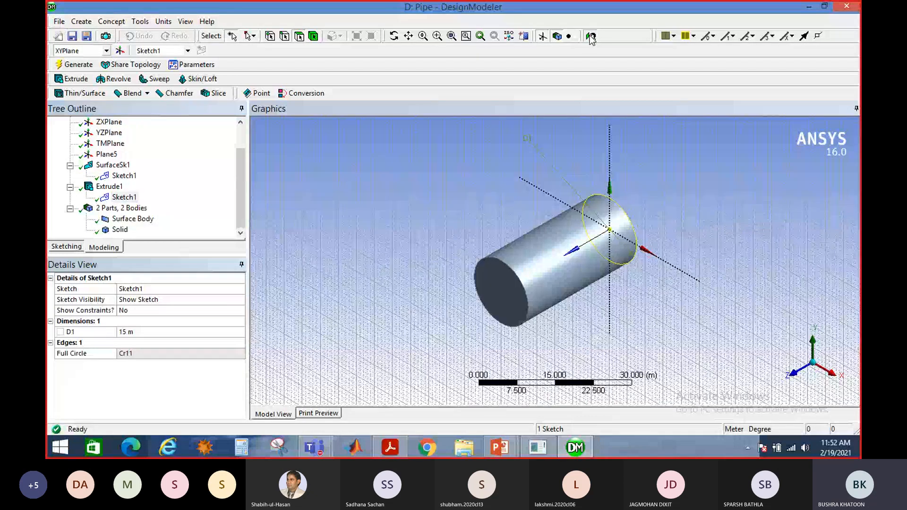
{"action": "left_click", "coordinate": [591, 38]}
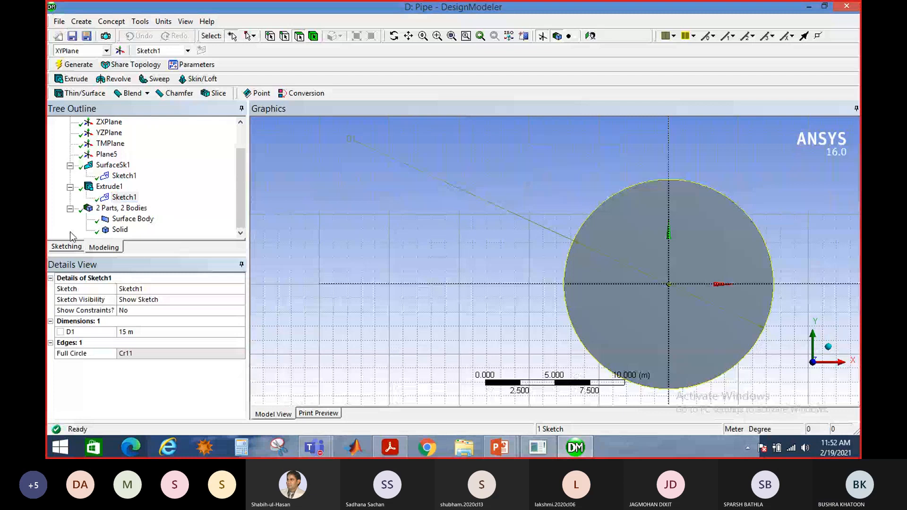
{"action": "left_click", "coordinate": [67, 247]}
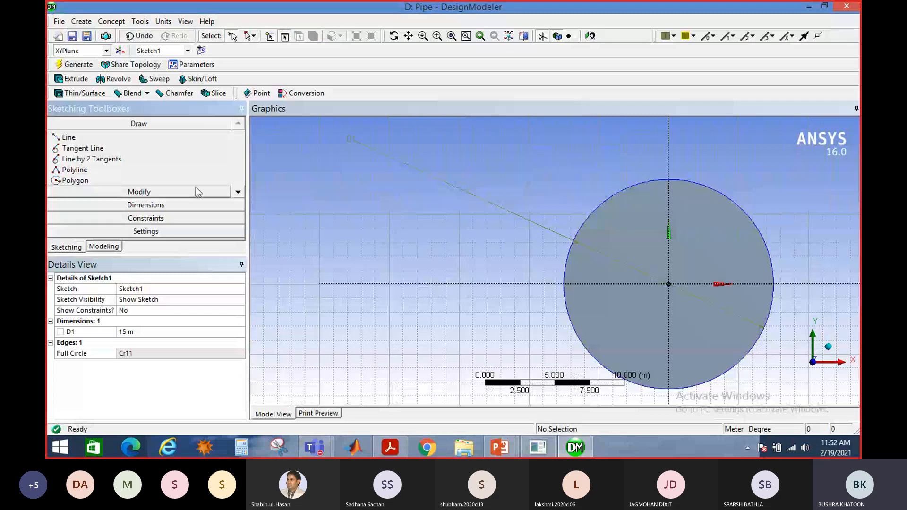
{"action": "left_click", "coordinate": [237, 192]}
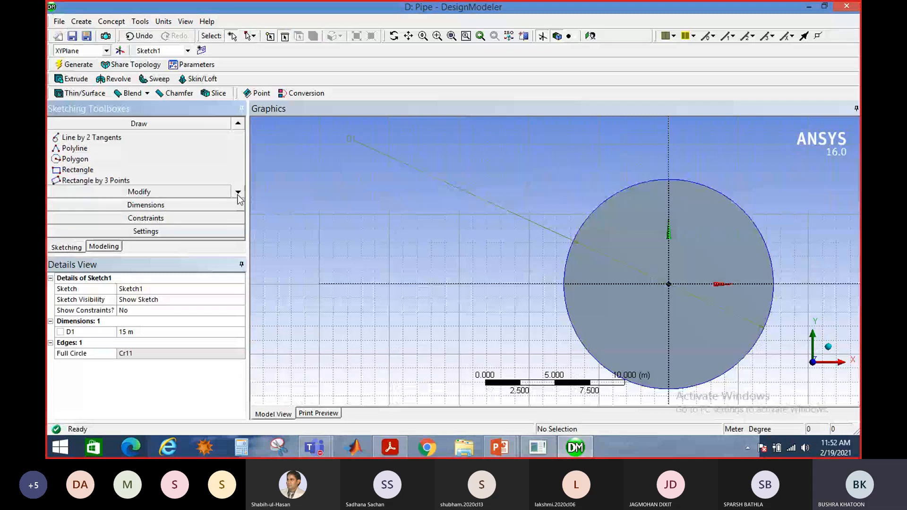
{"action": "left_click", "coordinate": [237, 192]}
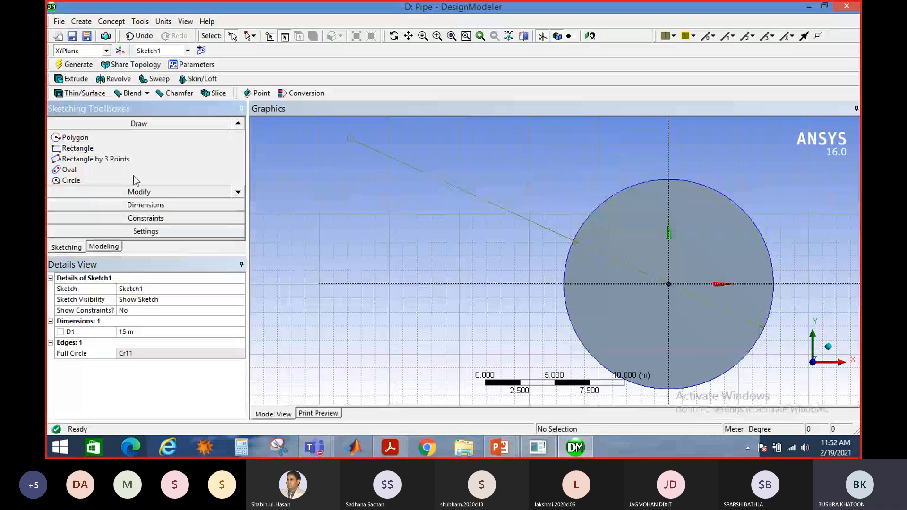
{"action": "left_click", "coordinate": [84, 180]}
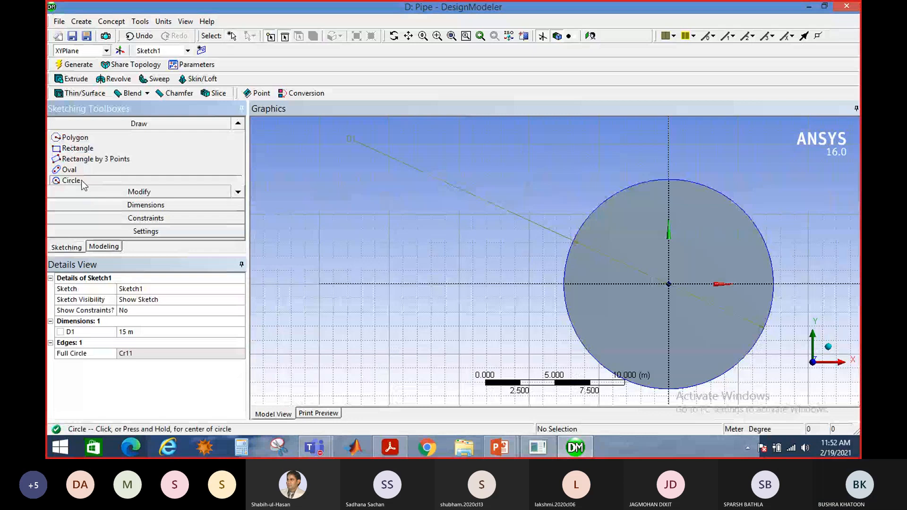
{"action": "left_click", "coordinate": [668, 283]}
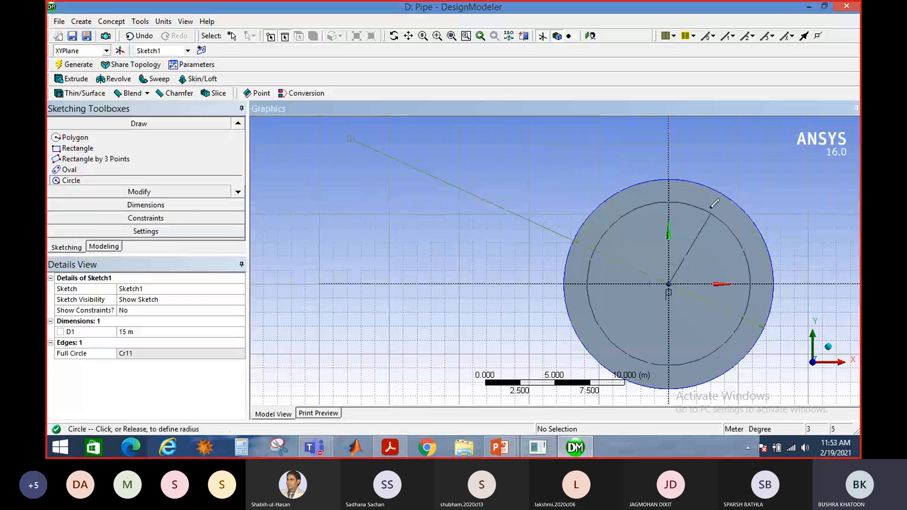
{"action": "left_click", "coordinate": [714, 203]}
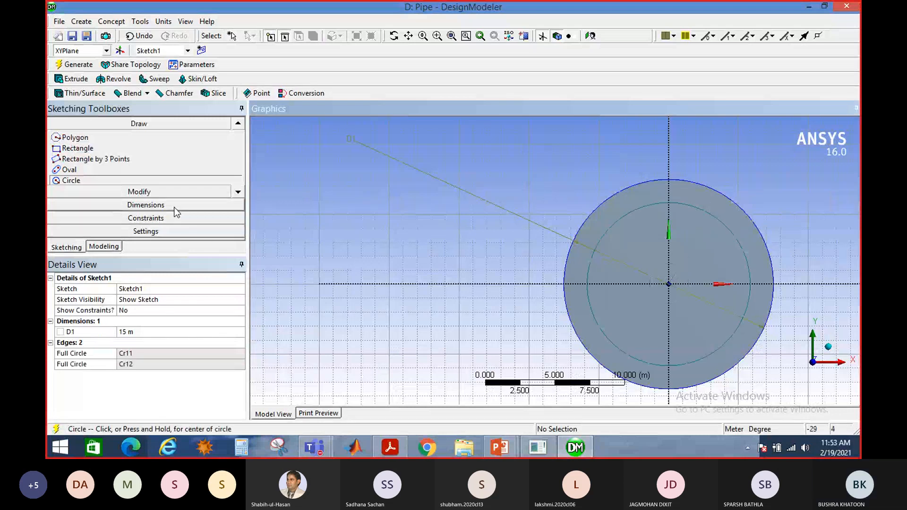
- Add a diameter dimension to the inner circle, set it to 11 m, and regenerate the model as a hollow pipe
{"action": "left_click", "coordinate": [146, 205]}
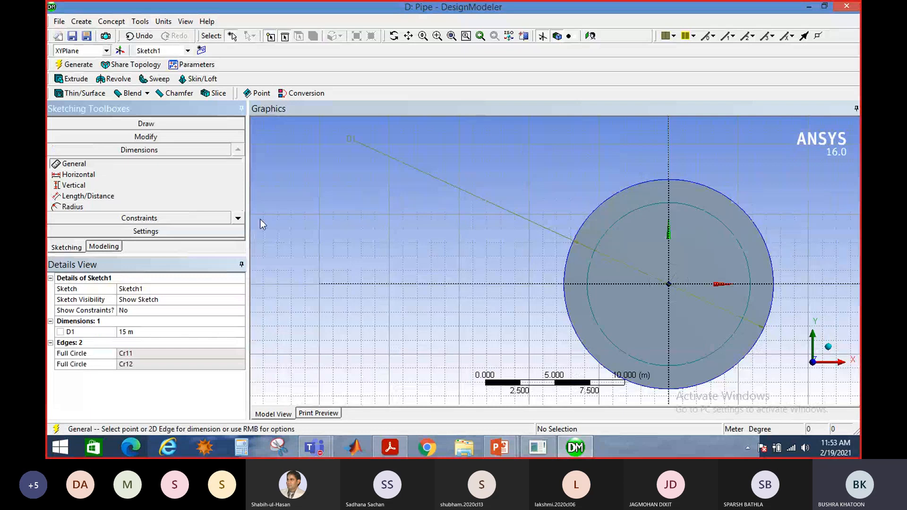
{"action": "left_click", "coordinate": [239, 219]}
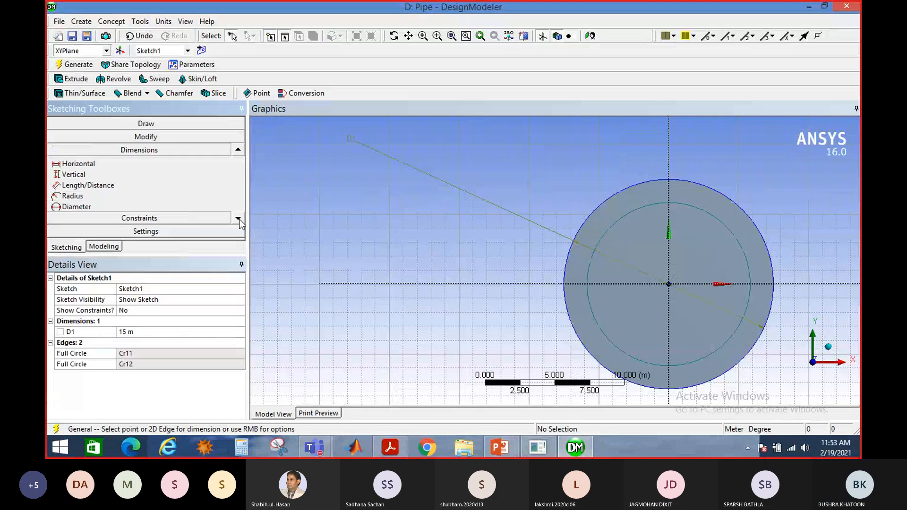
{"action": "left_click", "coordinate": [107, 207]}
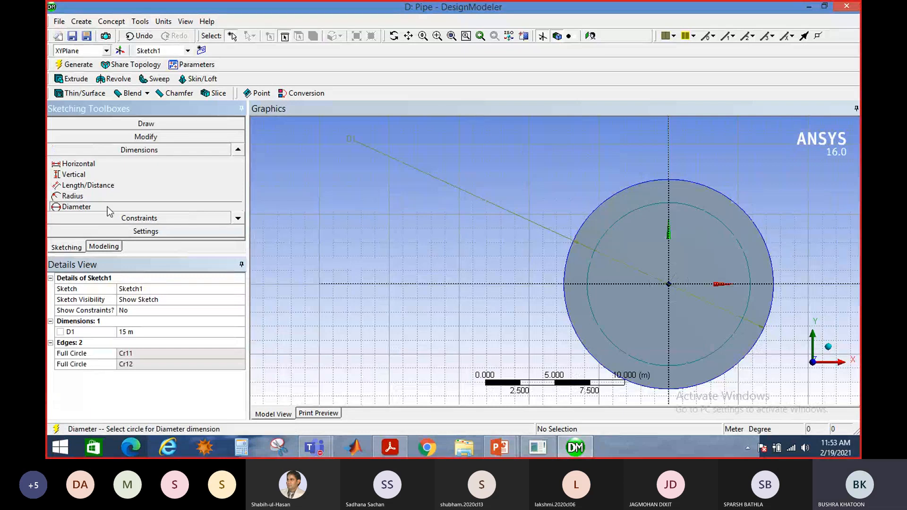
{"action": "left_click", "coordinate": [590, 304]}
{"action": "left_click", "coordinate": [409, 231]}
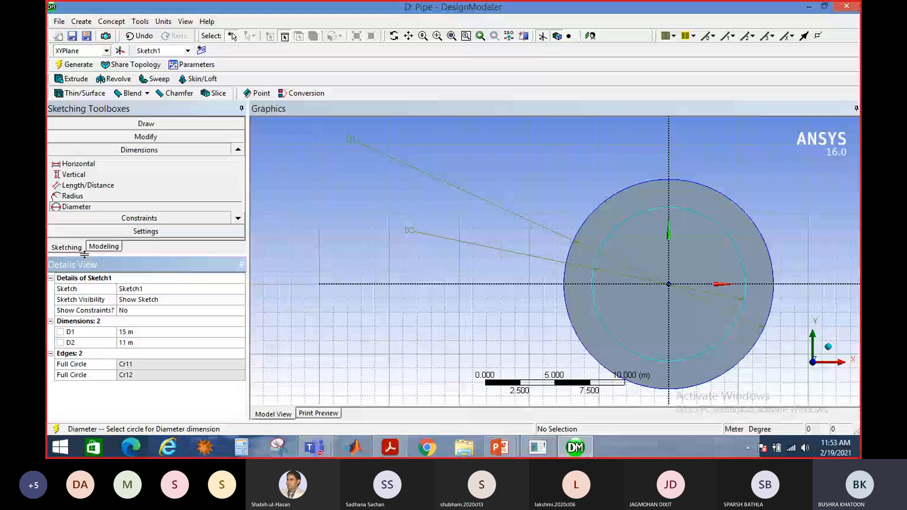
{"action": "left_click", "coordinate": [104, 246]}
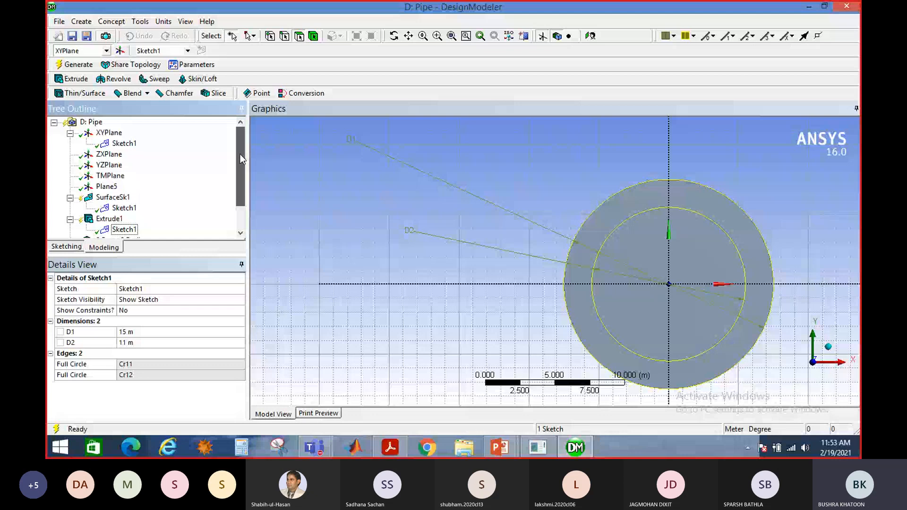
{"action": "key", "text": "F5"}
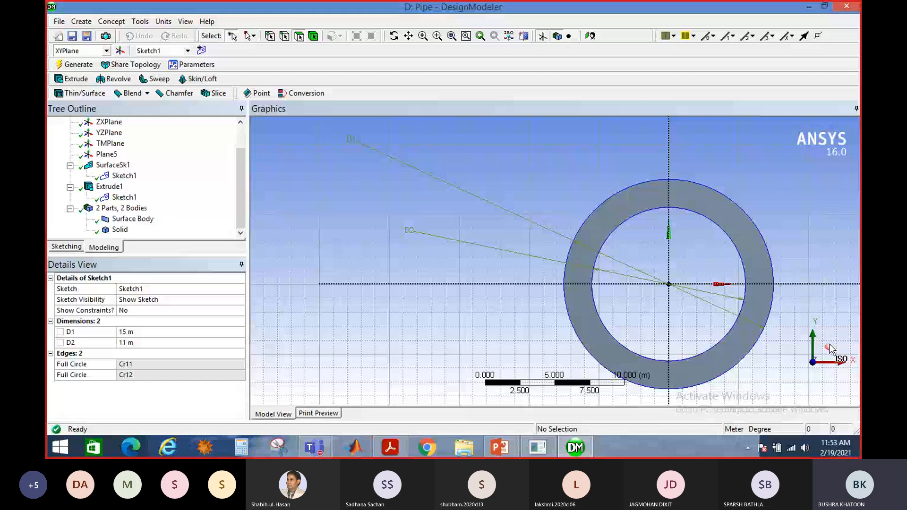
- Examine the properties of the model's parts and bodies and of the pipe's ring-shaped end face
{"action": "left_click", "coordinate": [126, 209]}
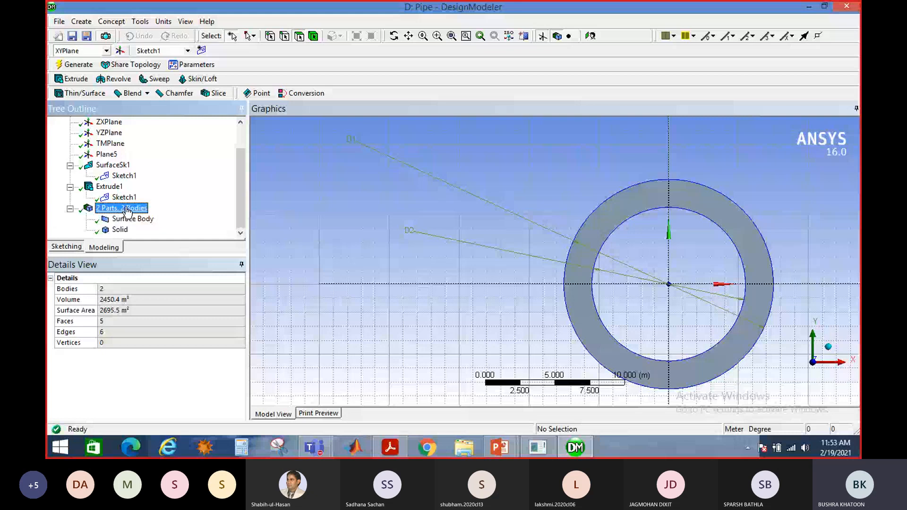
{"action": "left_click", "coordinate": [597, 225]}
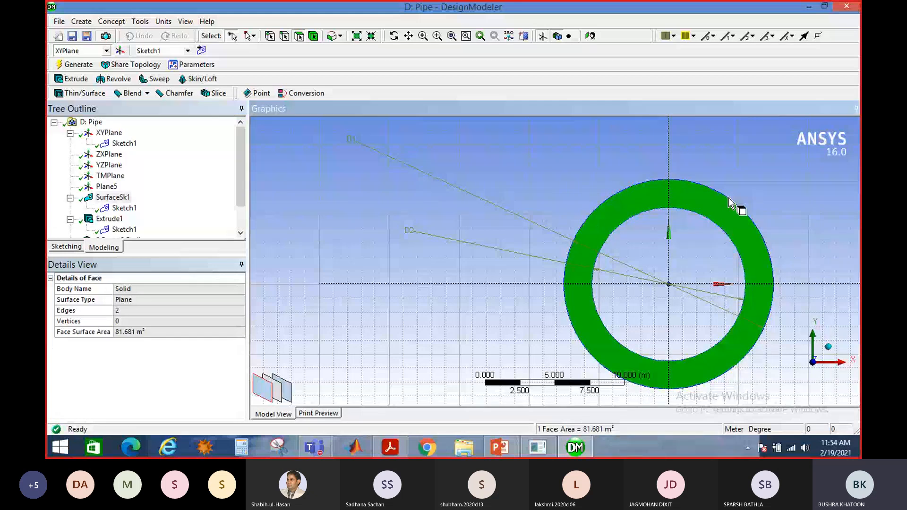
{"action": "left_click", "coordinate": [242, 289]}
{"action": "left_click", "coordinate": [243, 290]}
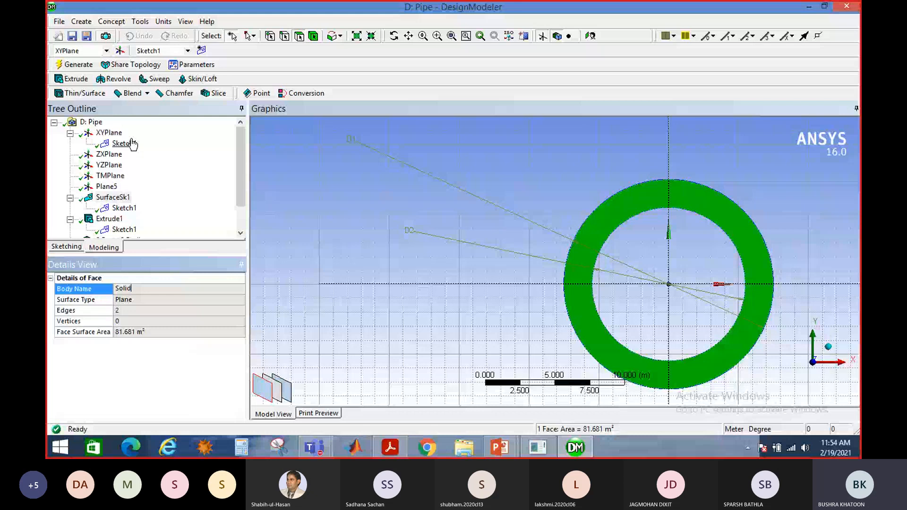
- Save the project and, back in Workbench, open the Mesh cell of the Pipe Fluid Flow (Fluent) system
{"action": "left_click", "coordinate": [61, 22]}
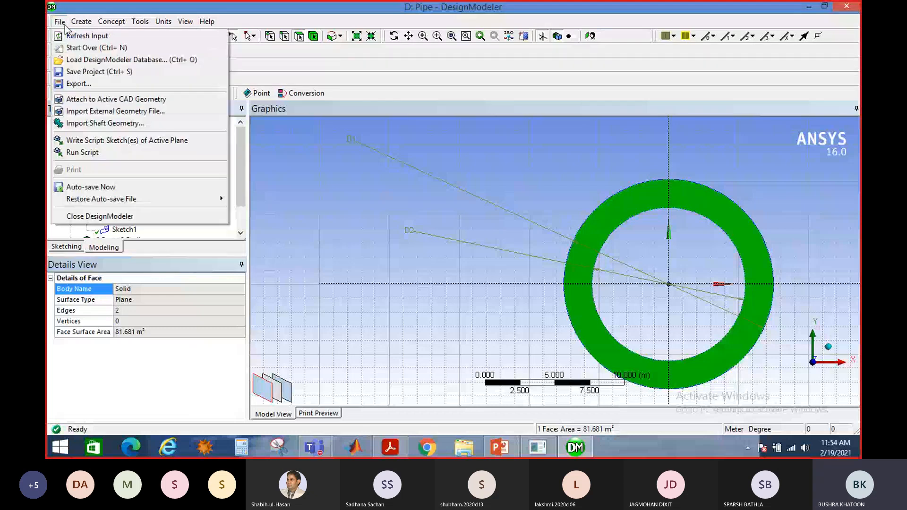
{"action": "left_click", "coordinate": [97, 73]}
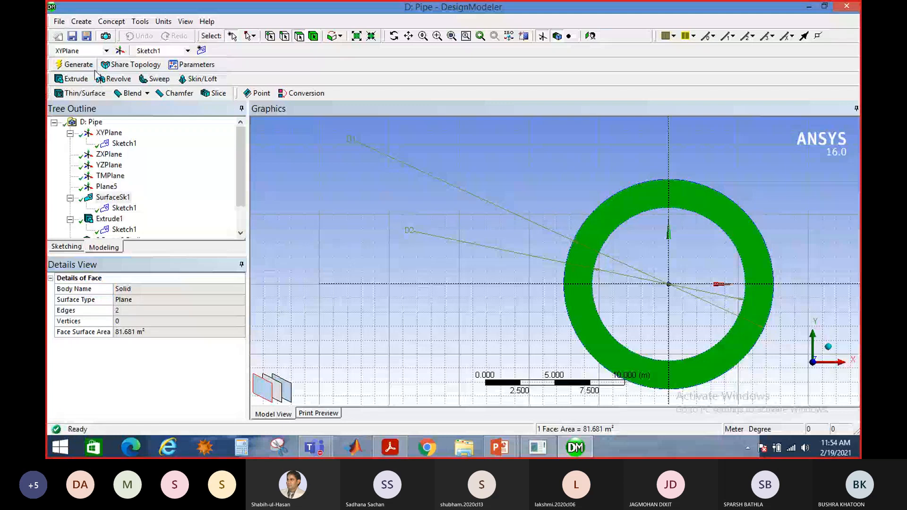
{"action": "left_click", "coordinate": [807, 8]}
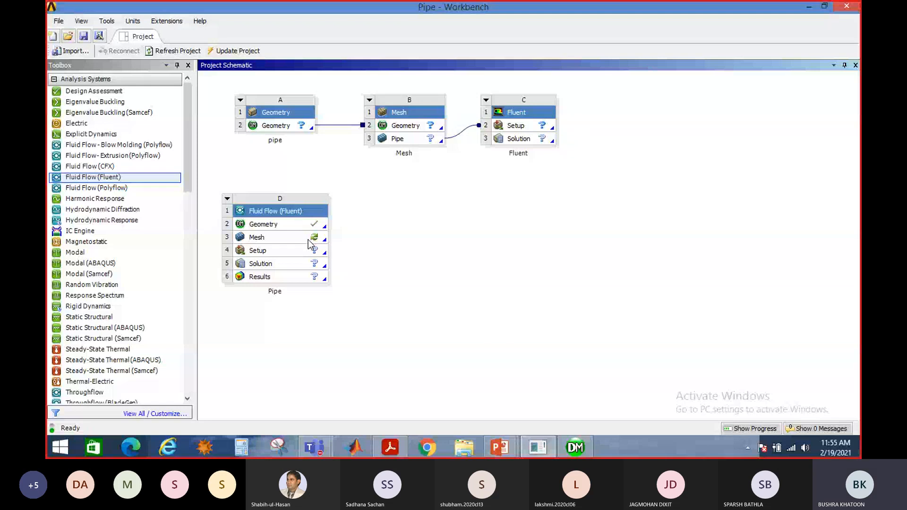
{"action": "double_click", "coordinate": [308, 240]}
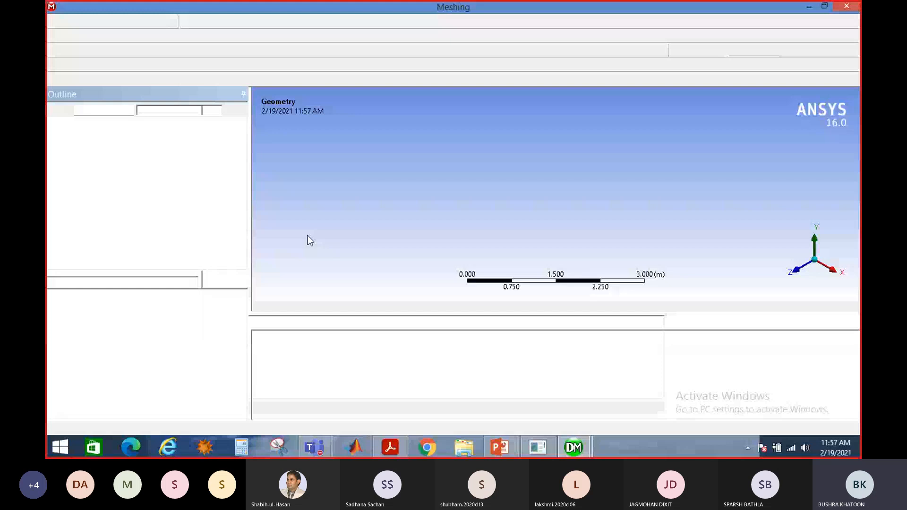
- Switch to the PowerPoint lecture and show slide 21 on mesh resolution and computer resources
{"action": "left_click", "coordinate": [500, 447]}
{"action": "left_click", "coordinate": [129, 337]}
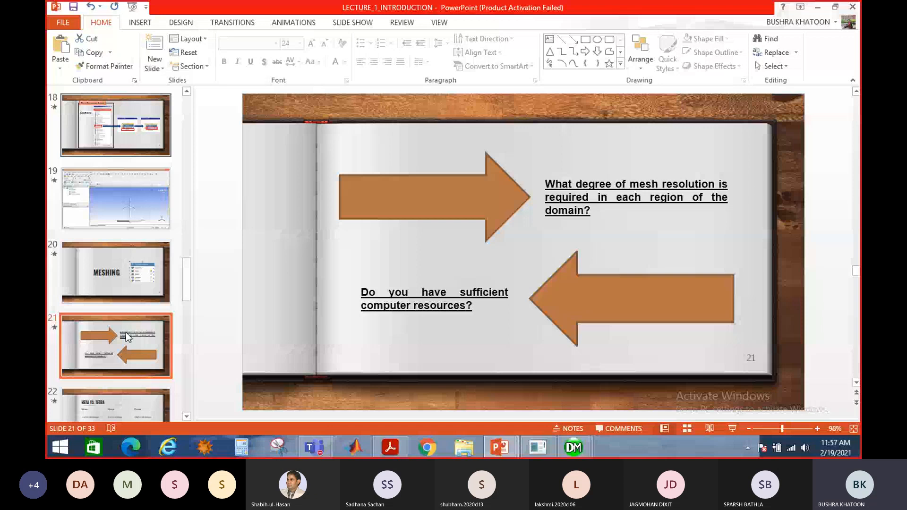